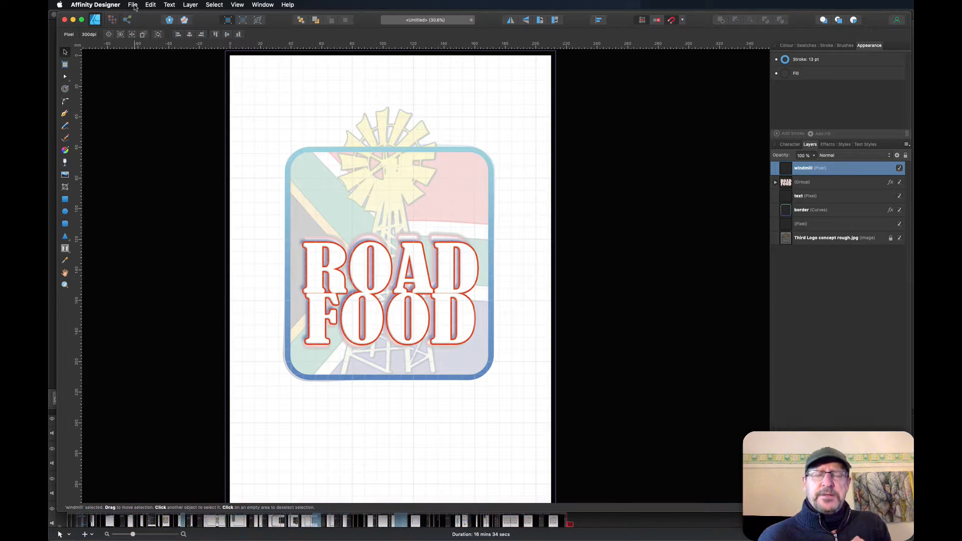
Step: Place the file windmill inkscape trace.svg onto the logo page
{"action": "left_click", "coordinate": [133, 4]}
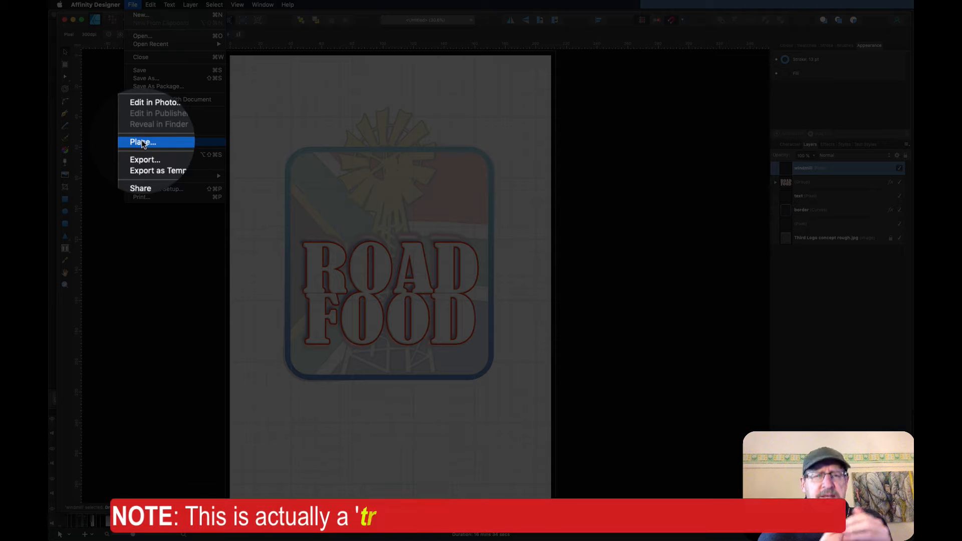
{"action": "left_click", "coordinate": [142, 142]}
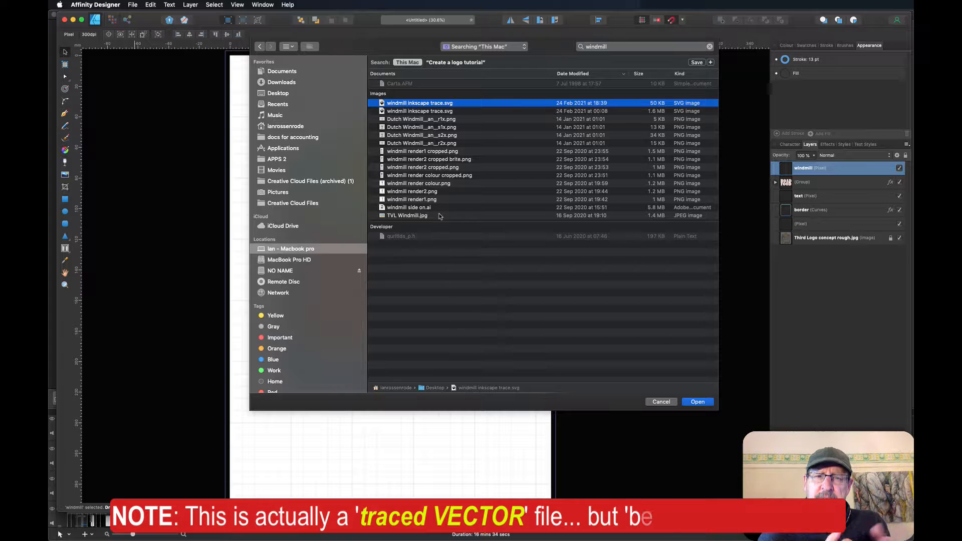
{"action": "left_click", "coordinate": [697, 401]}
{"action": "left_click_drag", "start_coordinate": [290, 94], "coordinate": [535, 494]}
Step: Scale and move the placed windmill to cover the faint sketched windmill, and rasterise it
{"action": "left_click_drag", "start_coordinate": [417, 207], "coordinate": [369, 163]}
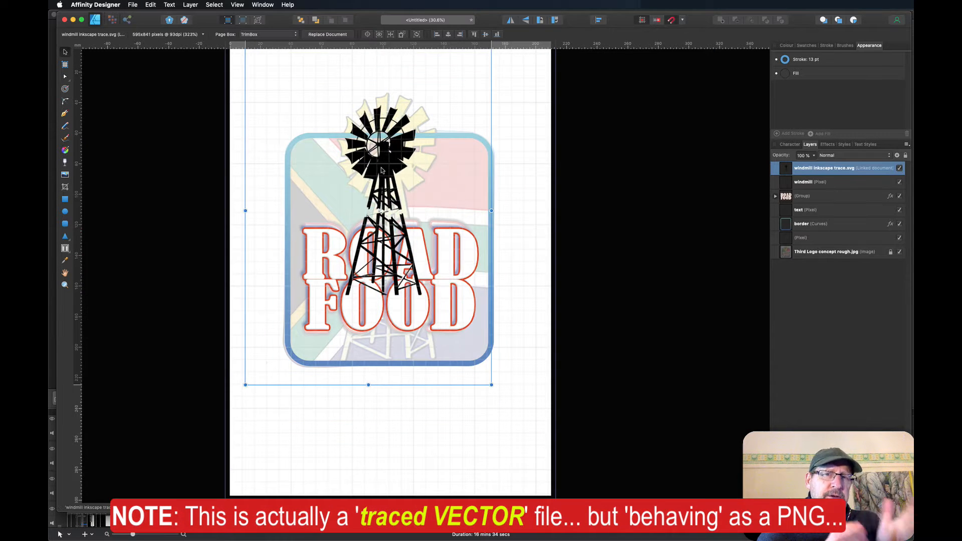
{"action": "left_click_drag", "start_coordinate": [492, 386], "coordinate": [584, 486]}
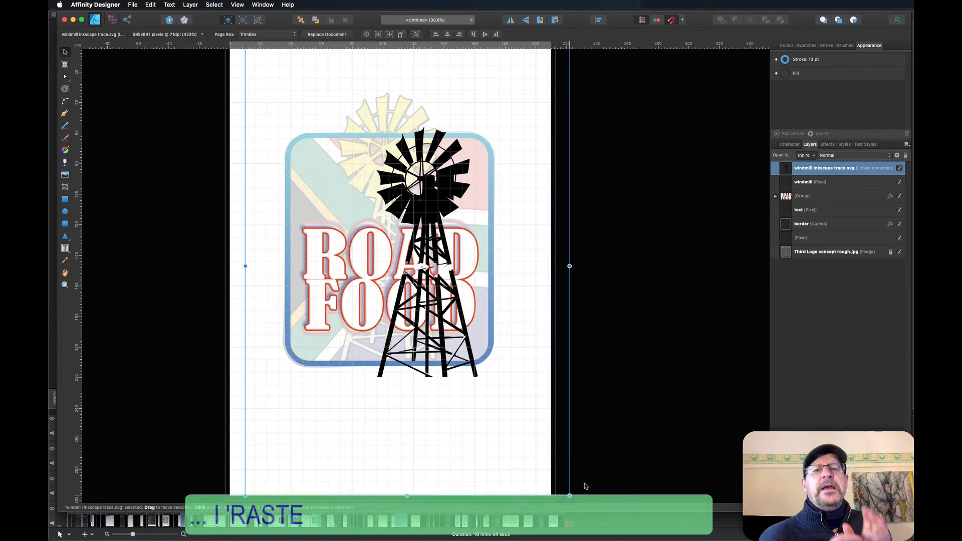
{"action": "left_click_drag", "start_coordinate": [431, 200], "coordinate": [404, 184]}
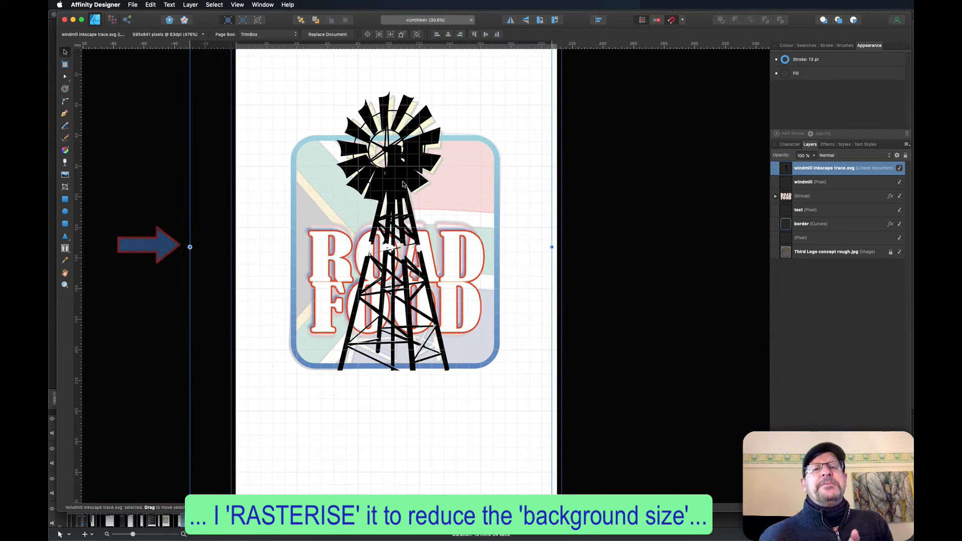
{"action": "right_click", "coordinate": [403, 184]}
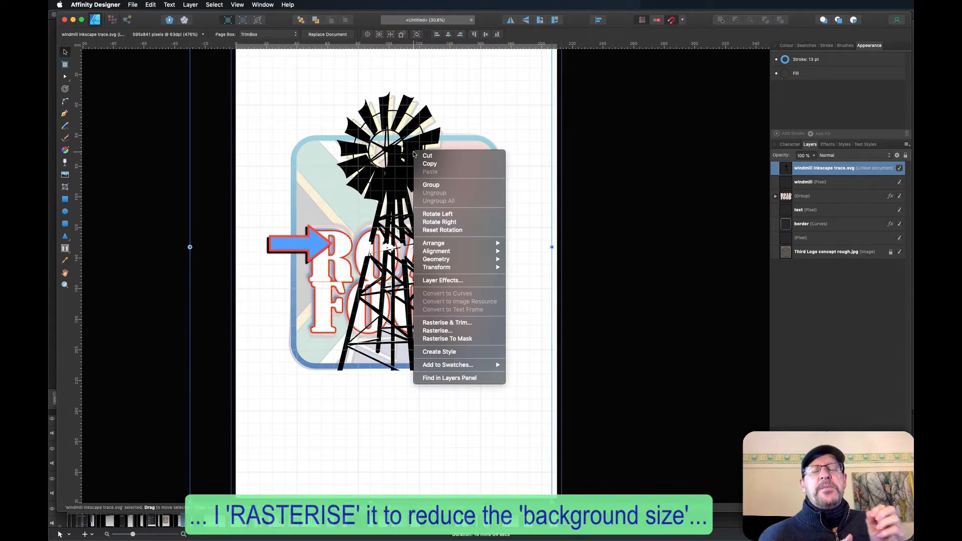
{"action": "left_click", "coordinate": [439, 334]}
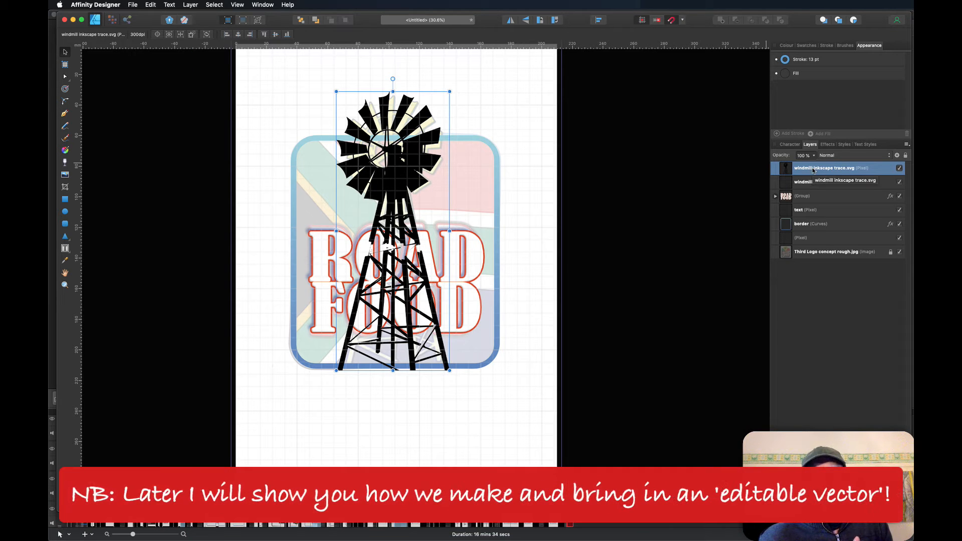
Step: Add a pixel layer directly above the sketched windmill layer and reselect the rasterised windmill layer
{"action": "left_click", "coordinate": [808, 184]}
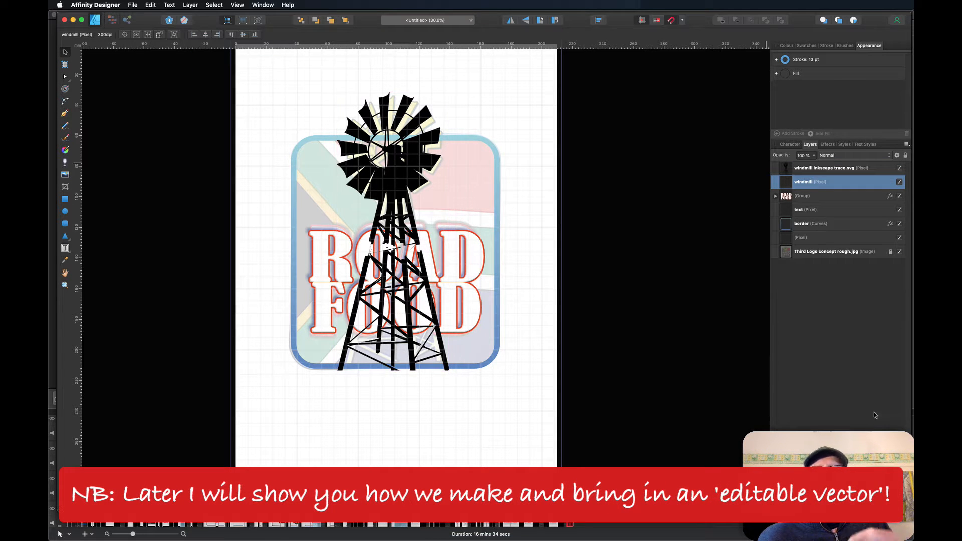
{"action": "left_click", "coordinate": [896, 435]}
{"action": "left_click", "coordinate": [814, 172]}
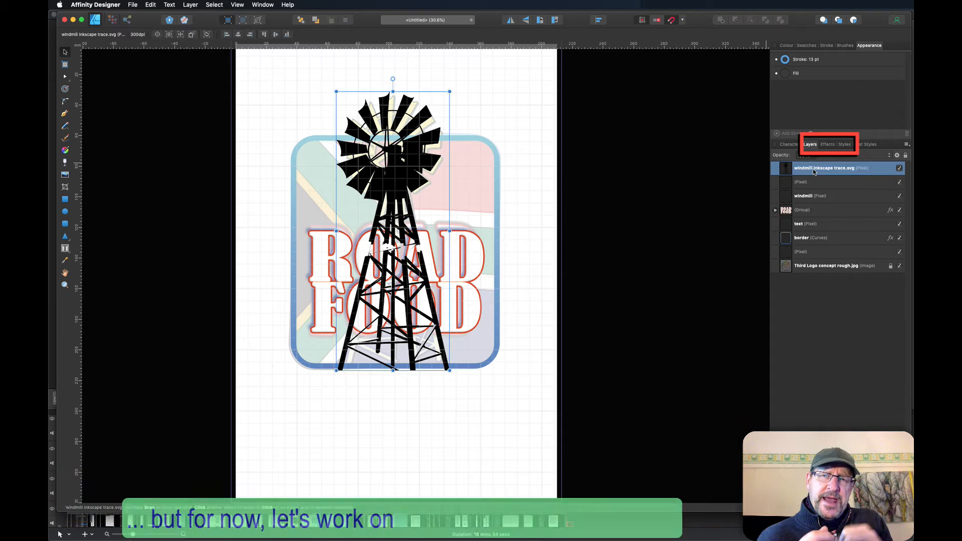
{"action": "left_click", "coordinate": [899, 169]}
{"action": "left_click", "coordinate": [899, 168]}
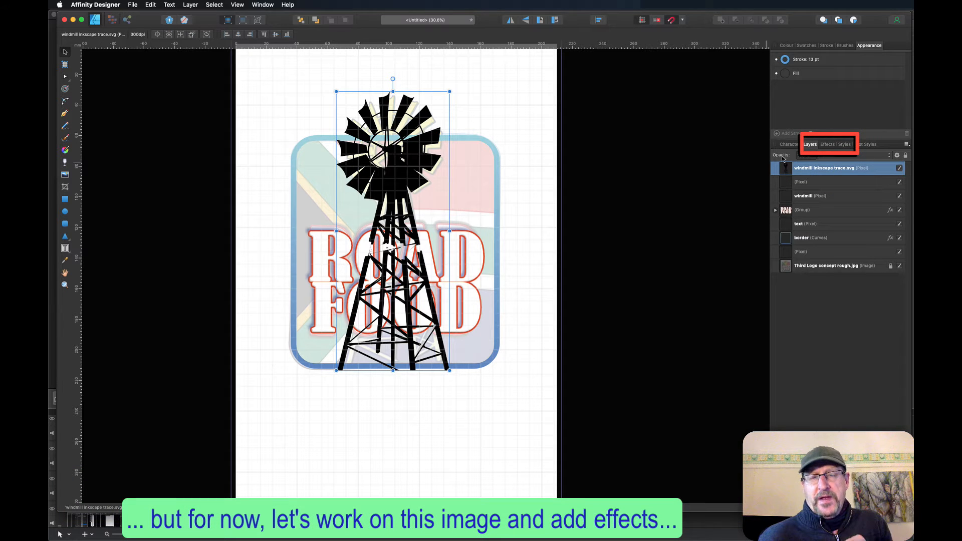
Step: Enable a Gradient Overlay effect on the rasterised windmill and set its angle to 270°
{"action": "left_click", "coordinate": [828, 145]}
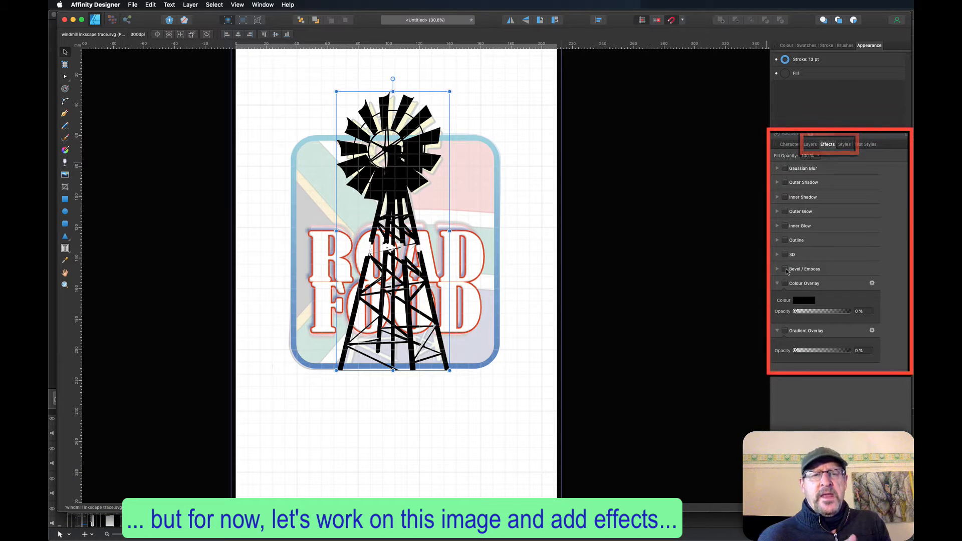
{"action": "left_click", "coordinate": [777, 283]}
{"action": "left_click", "coordinate": [784, 298]}
{"action": "left_click", "coordinate": [872, 299]}
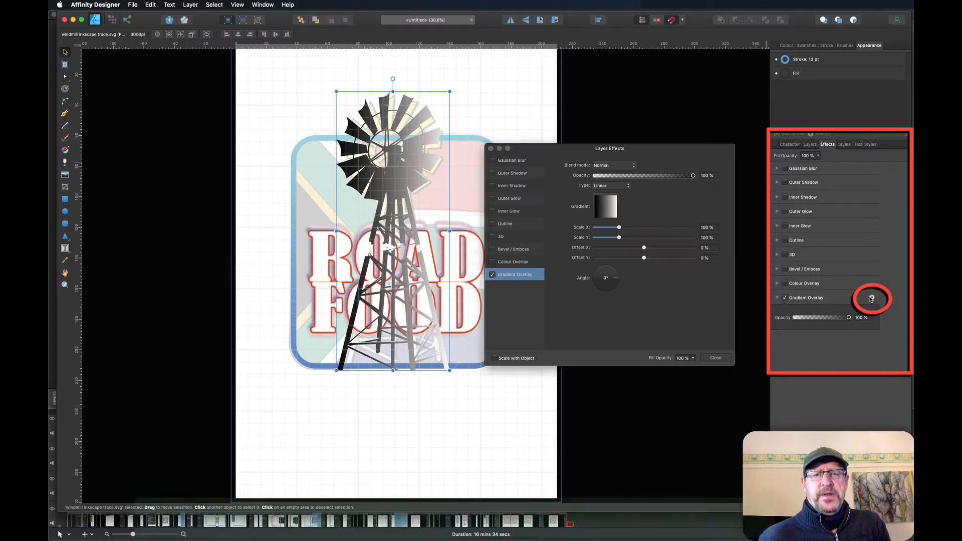
{"action": "left_click_drag", "start_coordinate": [606, 281], "coordinate": [607, 297]}
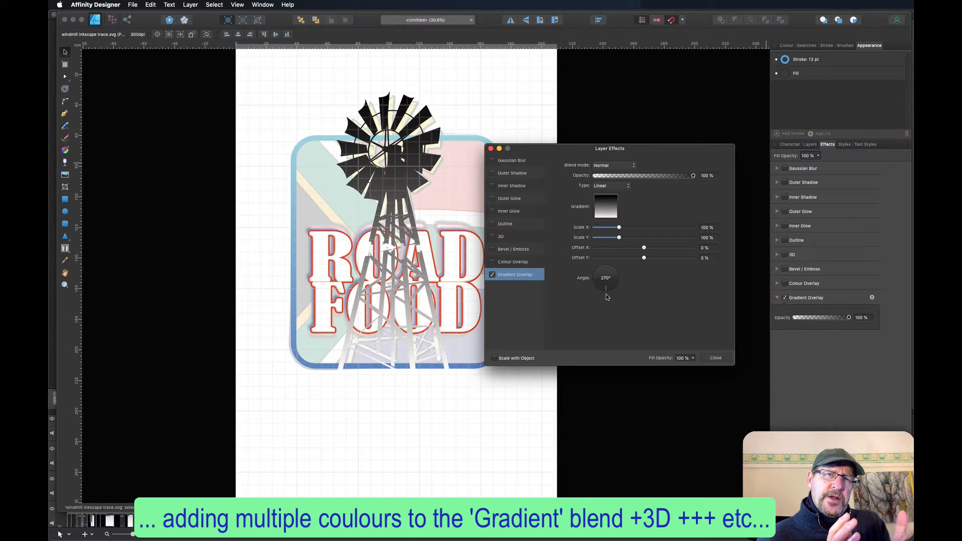
Step: Set the start colour of the overlay gradient to a medium teal
{"action": "left_click", "coordinate": [606, 208]}
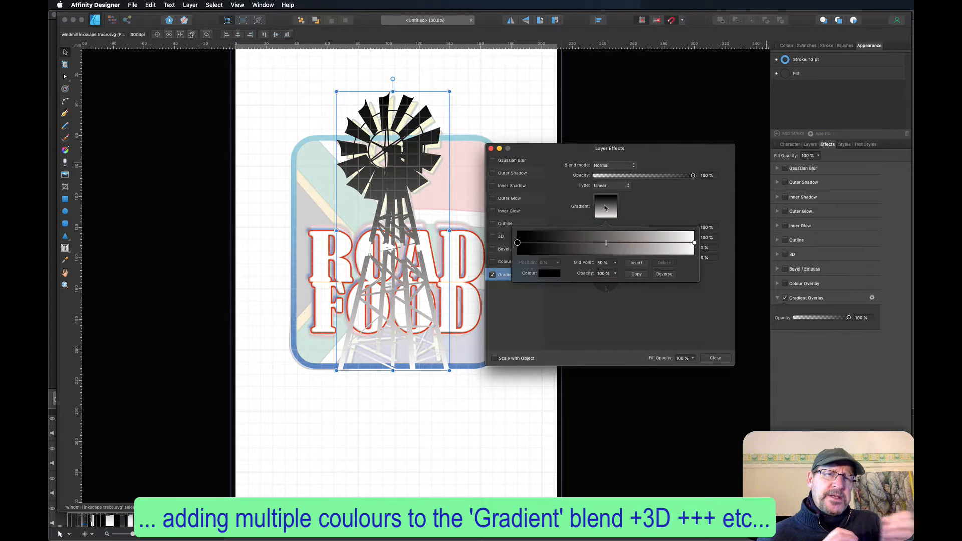
{"action": "left_click", "coordinate": [550, 273]}
{"action": "left_click", "coordinate": [550, 338]}
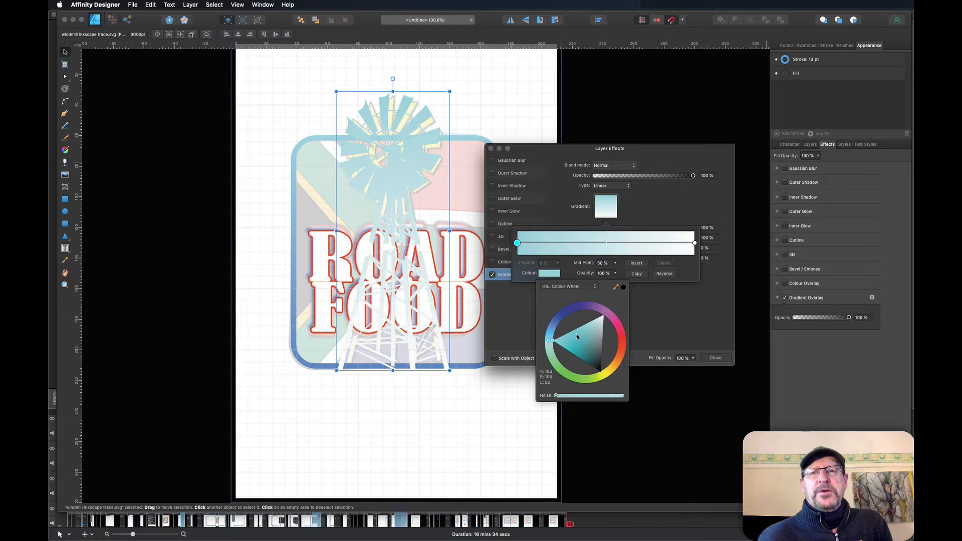
{"action": "left_click", "coordinate": [557, 345]}
{"action": "left_click", "coordinate": [679, 306]}
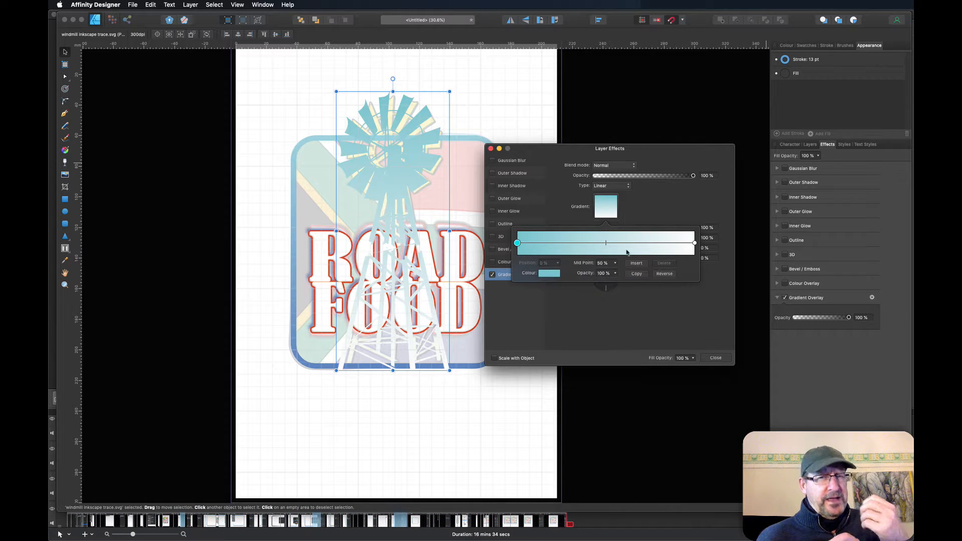
Step: Set the end colour of the overlay gradient to dark grey with a lightness of 23
{"action": "left_click", "coordinate": [694, 243]}
{"action": "left_click", "coordinate": [550, 273]}
{"action": "left_click", "coordinate": [564, 327]}
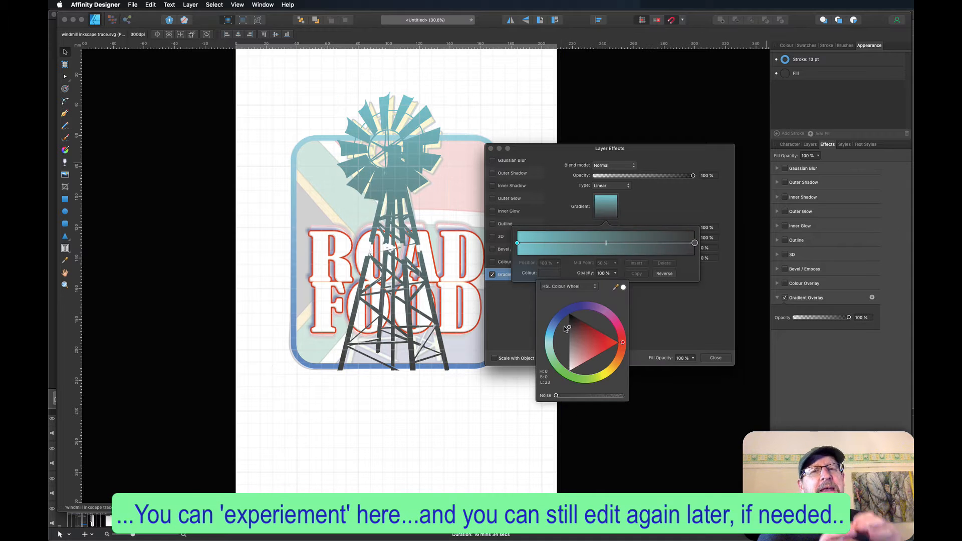
{"action": "left_click", "coordinate": [713, 328]}
Step: Add a gradient stop at 75% and colour it orange-red
{"action": "left_click", "coordinate": [650, 243]}
{"action": "left_click", "coordinate": [550, 273]}
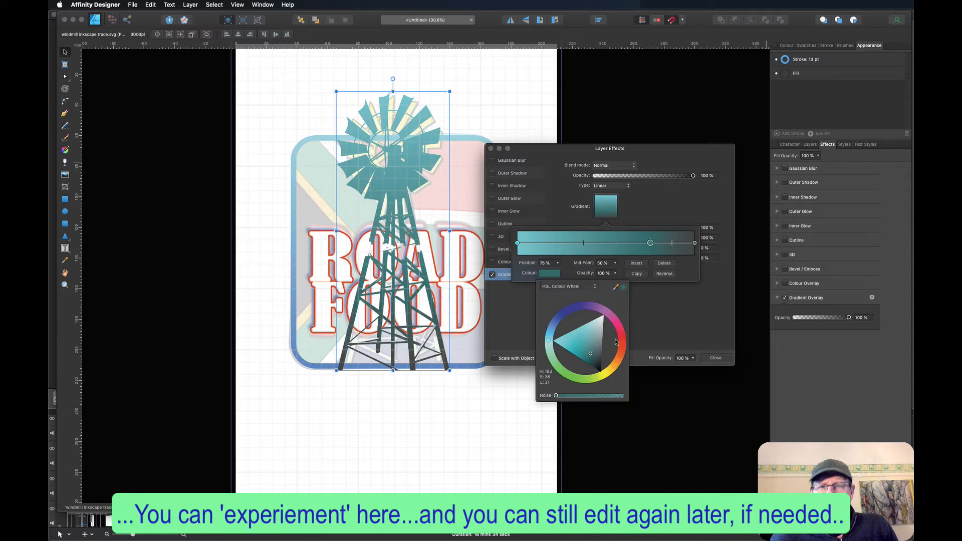
{"action": "left_click", "coordinate": [622, 350]}
{"action": "left_click", "coordinate": [618, 350]}
{"action": "left_click", "coordinate": [679, 320]}
Step: Add a gradient stop at 33% and colour it green
{"action": "left_click", "coordinate": [577, 243]}
{"action": "left_click", "coordinate": [549, 273]}
{"action": "left_click", "coordinate": [559, 366]}
{"action": "left_click_drag", "start_coordinate": [568, 360], "coordinate": [581, 344]}
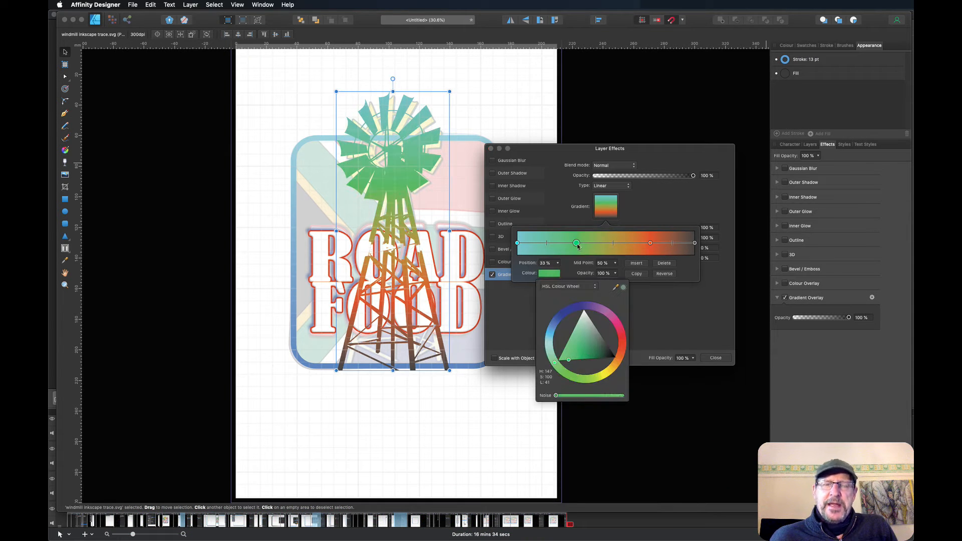
Step: Move the green gradient stop to 38% and set it to a deeper green with hue 152, saturation 62, lightness 38
{"action": "left_click", "coordinate": [585, 243]}
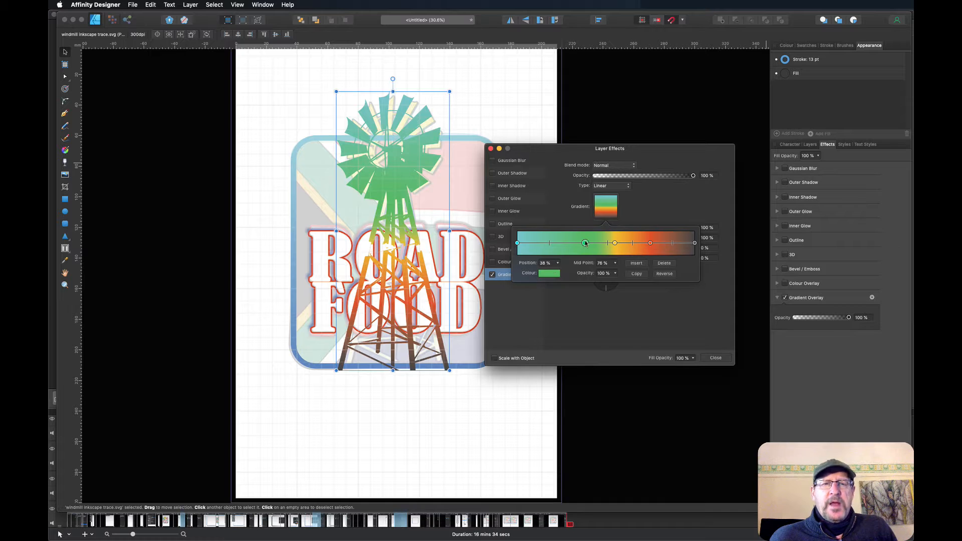
{"action": "left_click", "coordinate": [550, 273]}
{"action": "mouse_move", "coordinate": [581, 346]}
{"action": "left_mouse_down"}
{"action": "mouse_move", "coordinate": [589, 357]}
{"action": "mouse_move", "coordinate": [550, 360]}
{"action": "mouse_move", "coordinate": [586, 349]}
{"action": "left_mouse_up"}
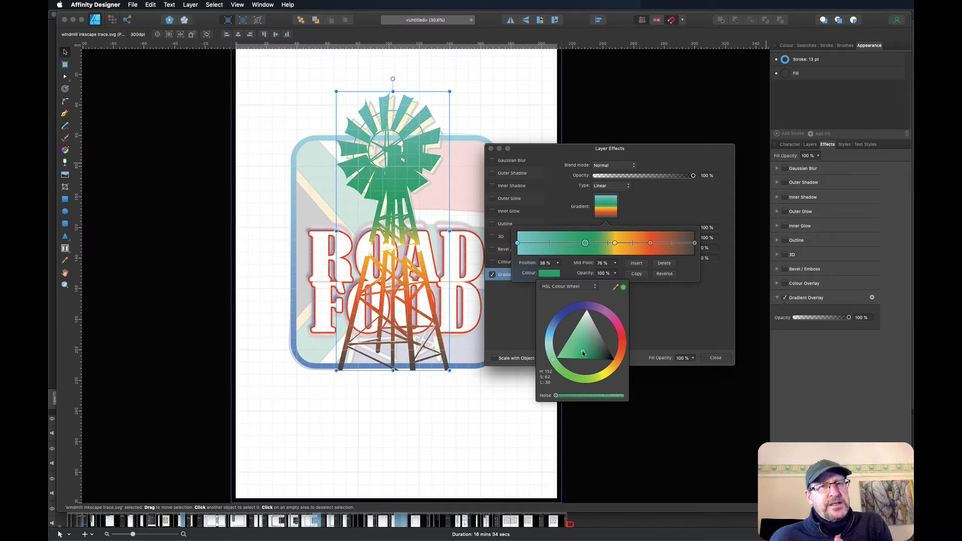
{"action": "left_click", "coordinate": [669, 332]}
Step: Enable the 3D effect on the windmill, lower its specular and shininess, and close the layer effects
{"action": "left_click", "coordinate": [509, 243]}
{"action": "left_click", "coordinate": [501, 236]}
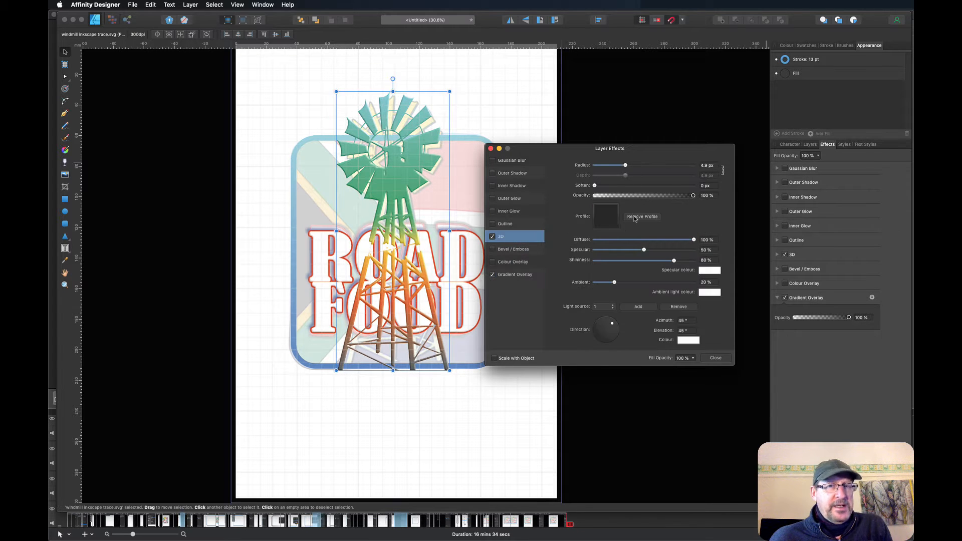
{"action": "left_click_drag", "start_coordinate": [644, 249], "coordinate": [578, 271]}
{"action": "mouse_move", "coordinate": [674, 260]}
{"action": "left_mouse_down"}
{"action": "mouse_move", "coordinate": [633, 262]}
{"action": "mouse_move", "coordinate": [666, 262]}
{"action": "left_mouse_up"}
{"action": "left_click", "coordinate": [716, 358]}
{"action": "left_click", "coordinate": [670, 260]}
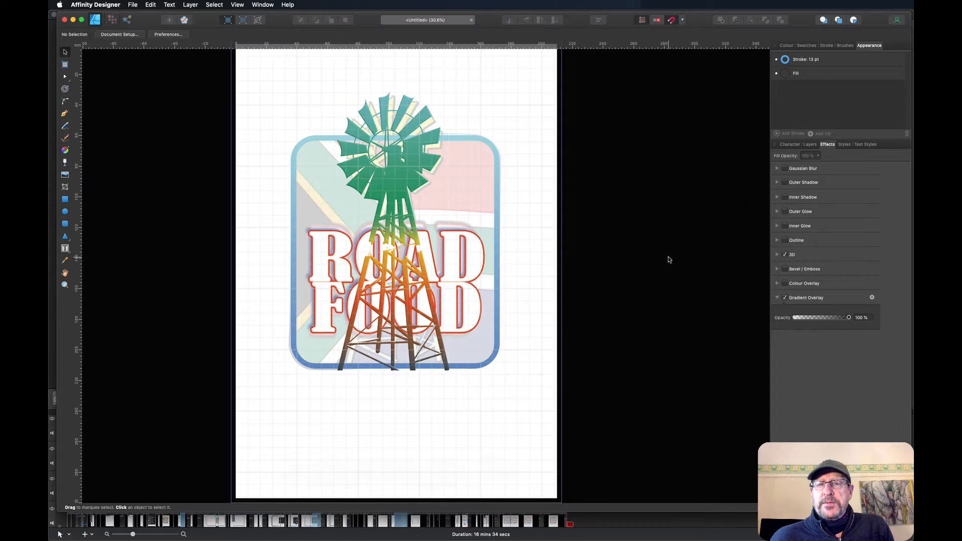
Step: Rearrange the layer stack around the windmill and ROAD FOOD text layers
{"action": "left_click", "coordinate": [811, 144]}
{"action": "left_click", "coordinate": [877, 181]}
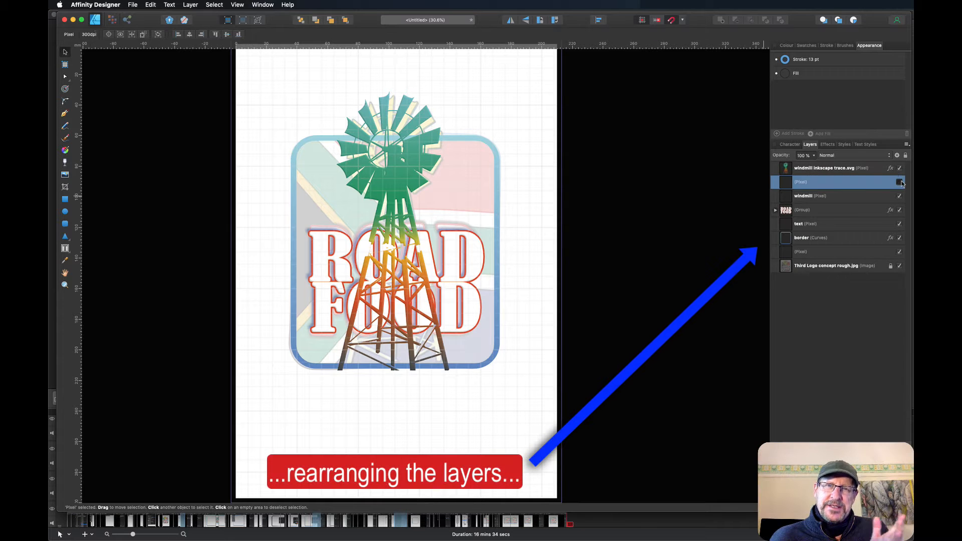
{"action": "left_click", "coordinate": [875, 199]}
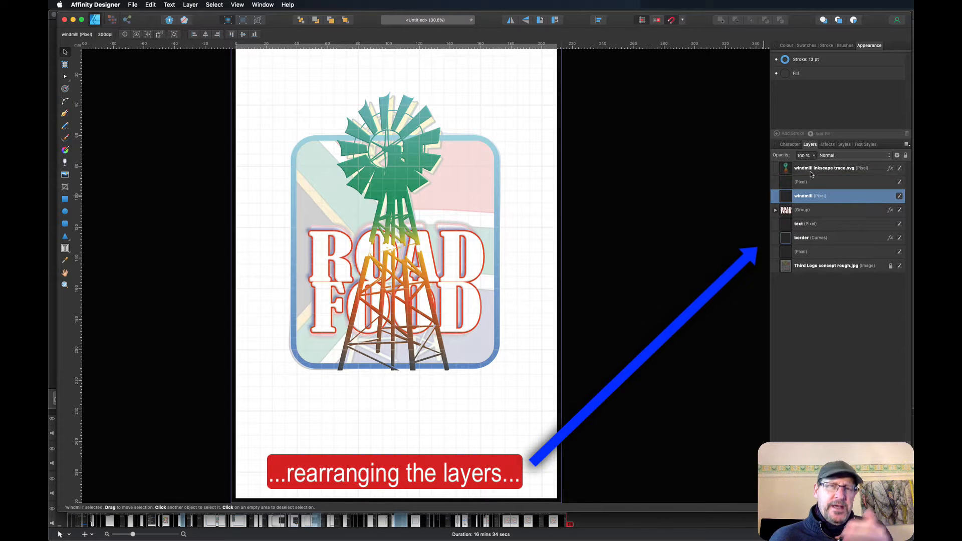
{"action": "mouse_move", "coordinate": [791, 214]}
{"action": "left_mouse_down"}
{"action": "mouse_move", "coordinate": [793, 247]}
{"action": "mouse_move", "coordinate": [799, 218]}
{"action": "left_mouse_up"}
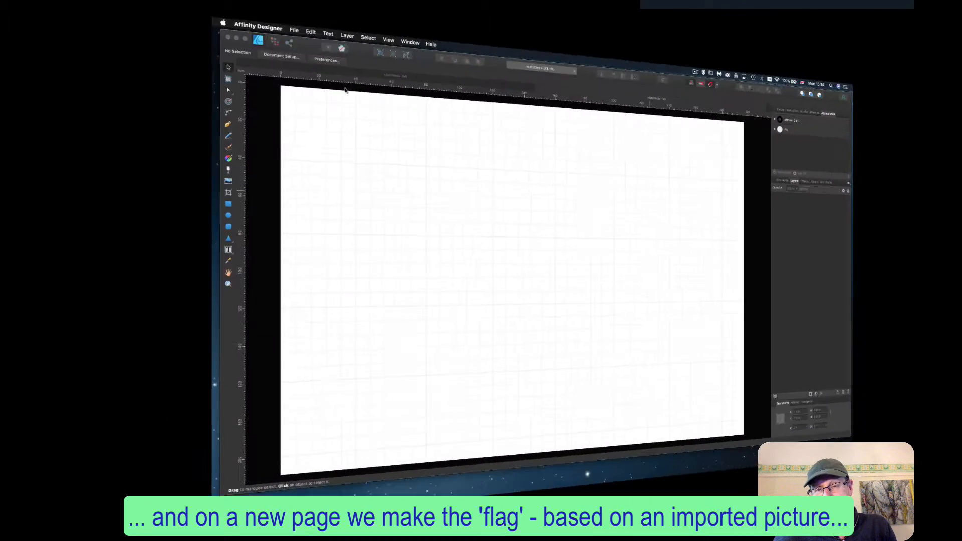
Step: Place flag-800.png on the blank landscape page at about 225 mm wide and reduce its opacity to 62%
{"action": "left_click", "coordinate": [133, 5]}
{"action": "left_click", "coordinate": [141, 142]}
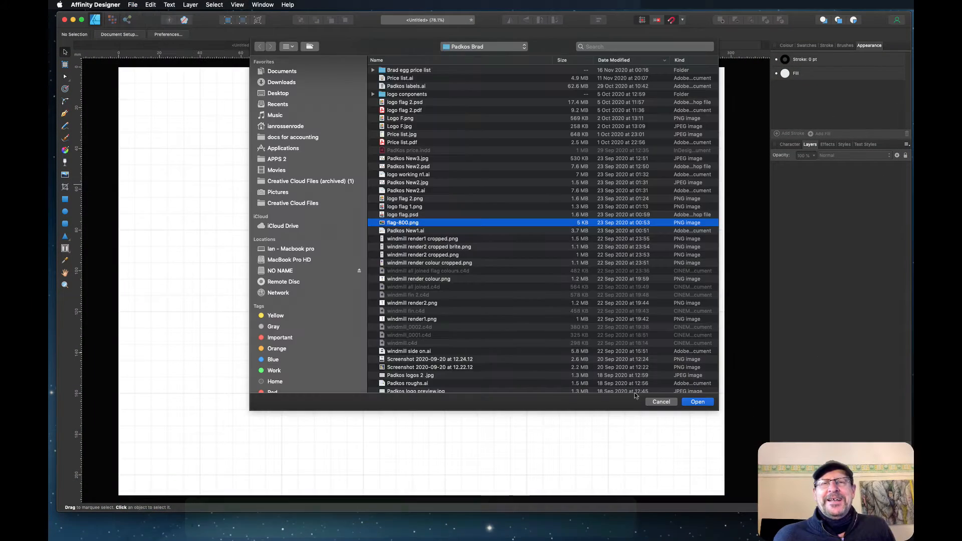
{"action": "left_click", "coordinate": [698, 402]}
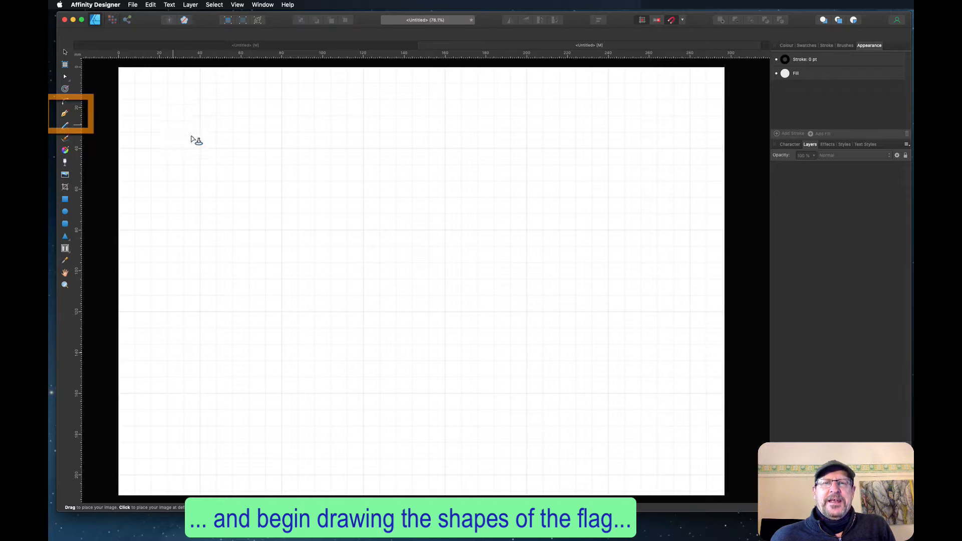
{"action": "left_click_drag", "start_coordinate": [173, 125], "coordinate": [631, 430]}
{"action": "left_click", "coordinate": [814, 155]}
{"action": "left_click_drag", "start_coordinate": [815, 165], "coordinate": [787, 166]}
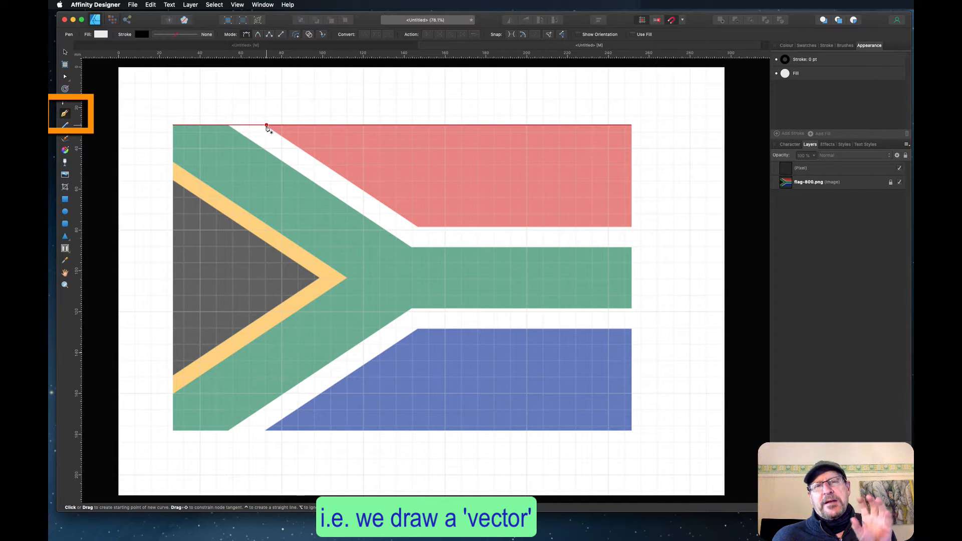
Step: Trace the flag's upper red area with the Pen tool as a closed shape about 179 mm by 50 mm
{"action": "left_click", "coordinate": [266, 125]}
{"action": "left_click", "coordinate": [631, 124]}
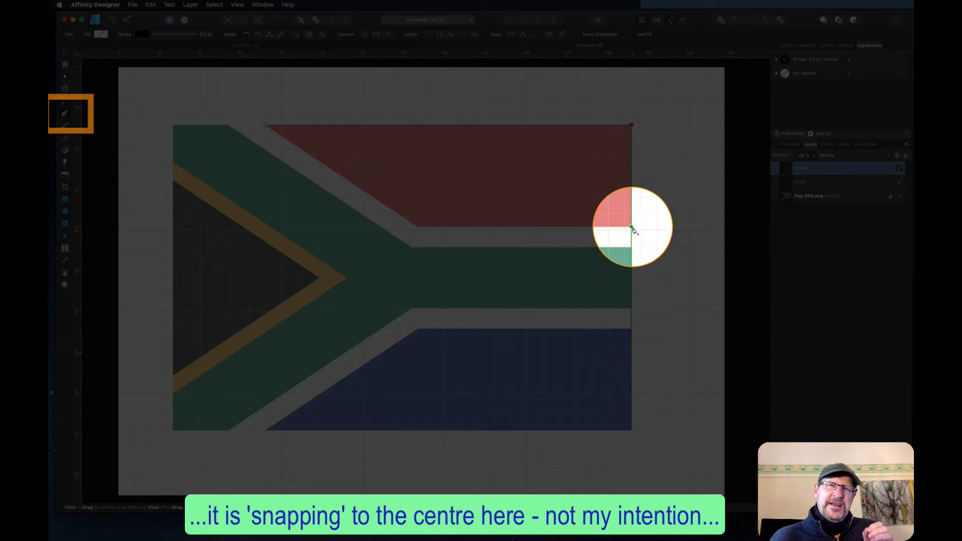
{"action": "left_click", "coordinate": [421, 227]}
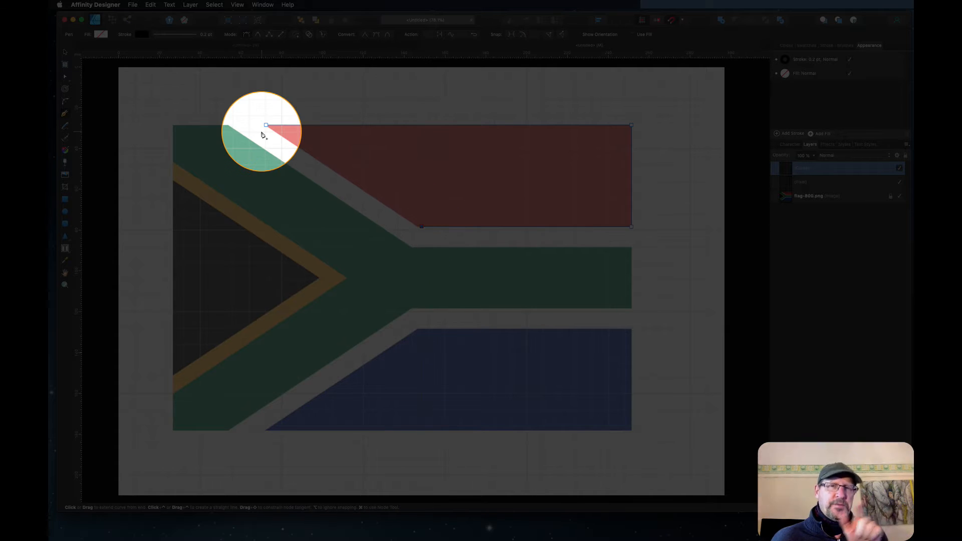
{"action": "left_click", "coordinate": [267, 126]}
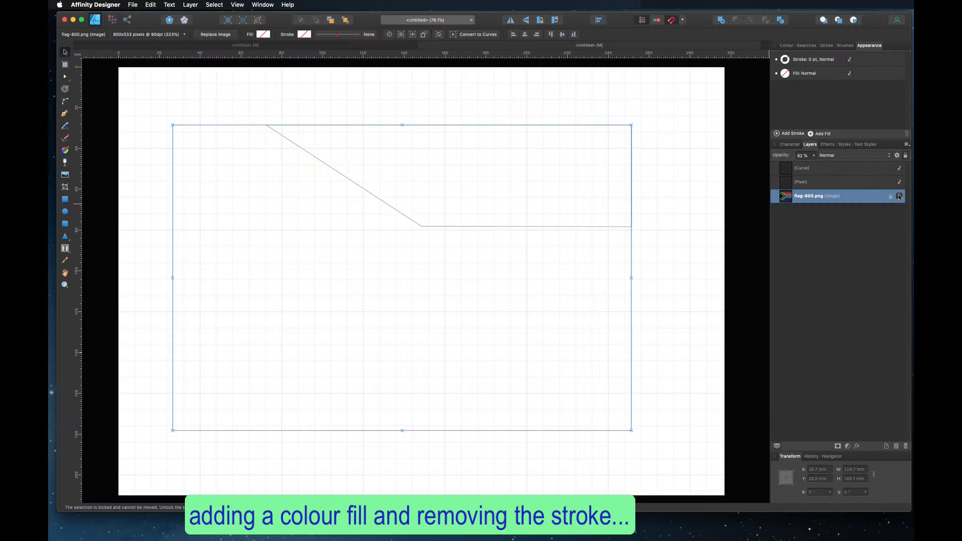
Step: Fill the traced upper flag shape with red and remove its stroke
{"action": "left_click", "coordinate": [850, 258]}
{"action": "left_click", "coordinate": [604, 157]}
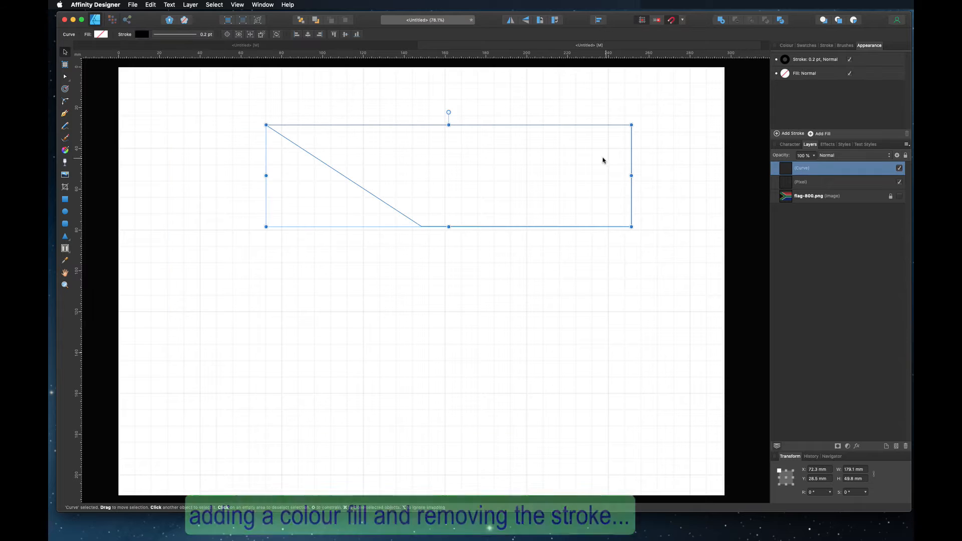
{"action": "left_click", "coordinate": [785, 73]}
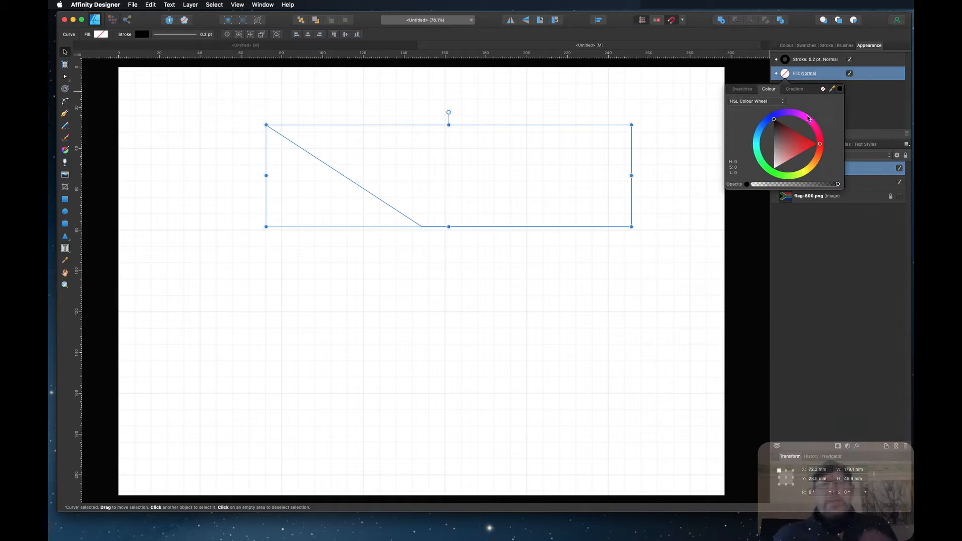
{"action": "left_click", "coordinate": [824, 146]}
{"action": "left_click", "coordinate": [785, 60]}
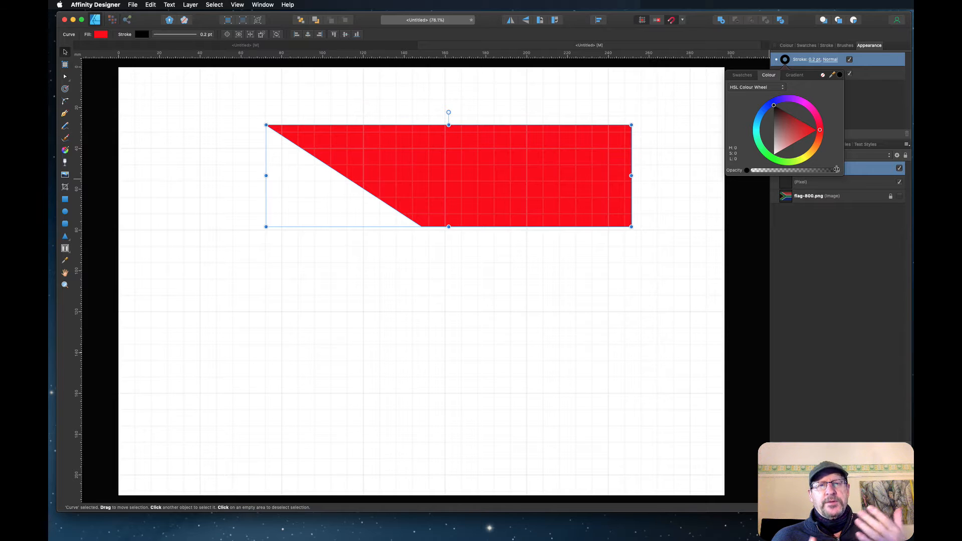
{"action": "left_click", "coordinate": [648, 205]}
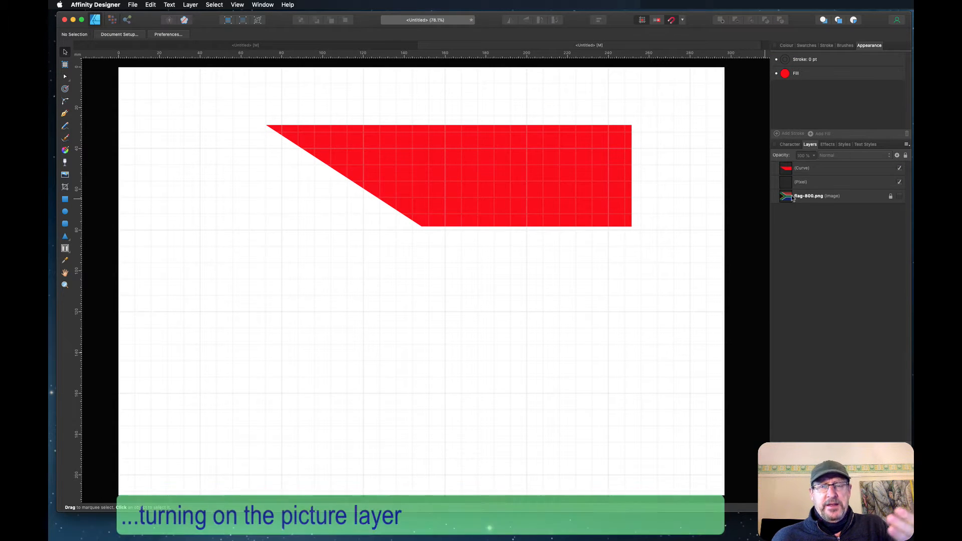
Step: Show the flag-800.png layer again, duplicate the red shape onto the flag's lower blue area and flip it vertically
{"action": "left_click", "coordinate": [774, 198]}
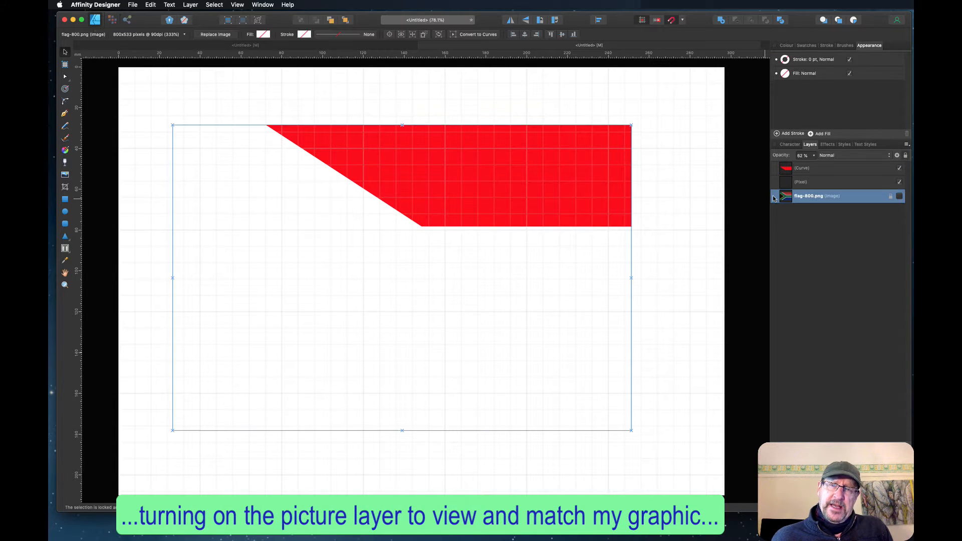
{"action": "left_click", "coordinate": [900, 197]}
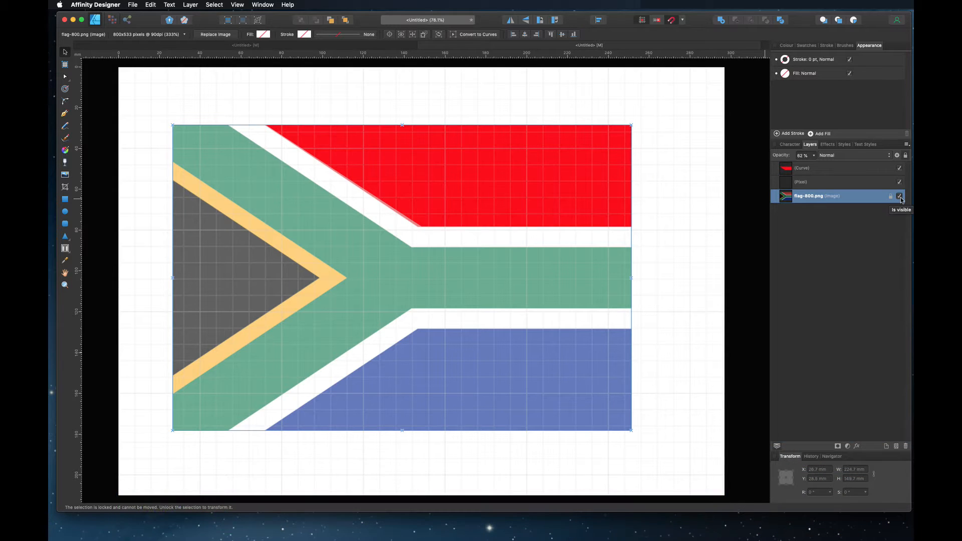
{"action": "left_click", "coordinate": [804, 170]}
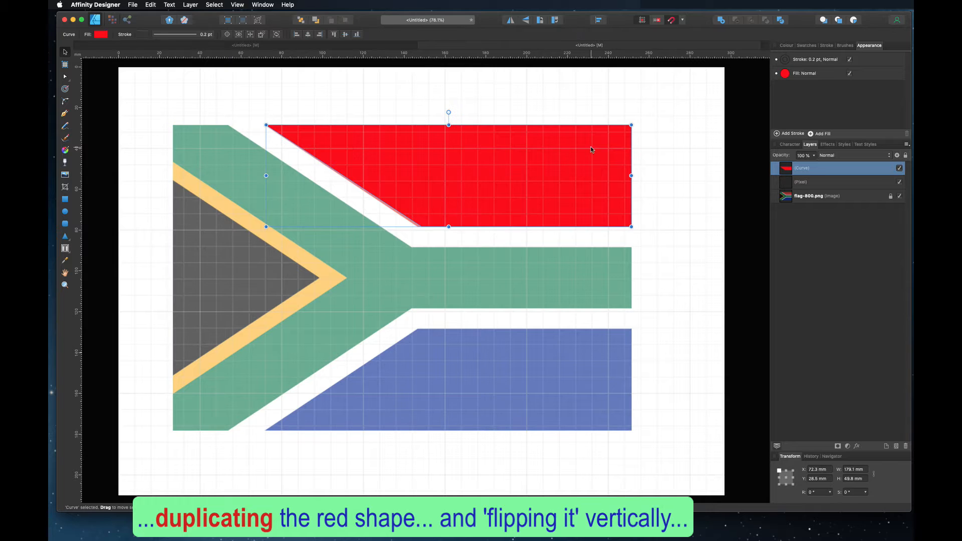
{"action": "right_click", "coordinate": [803, 170]}
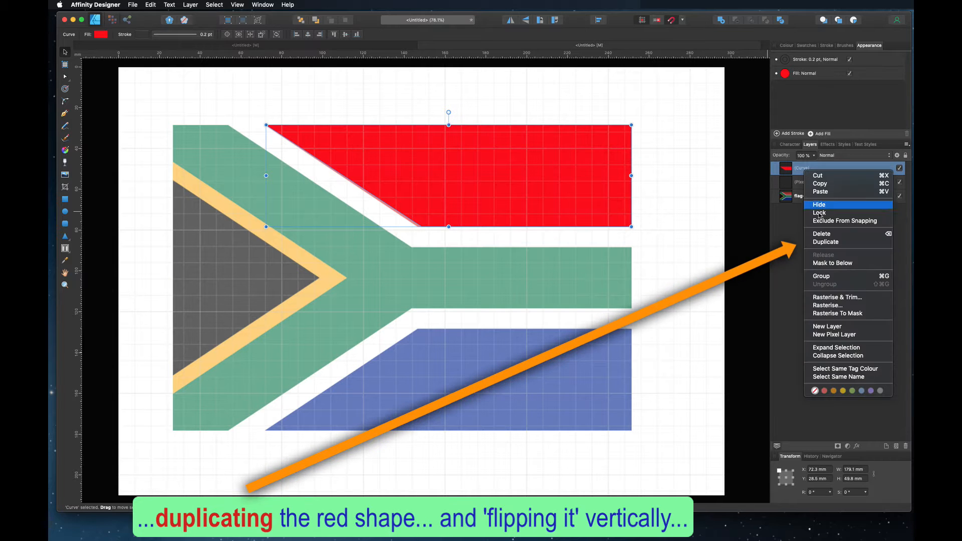
{"action": "left_click", "coordinate": [822, 244]}
{"action": "left_click_drag", "start_coordinate": [573, 166], "coordinate": [590, 370]}
{"action": "right_click", "coordinate": [590, 370]}
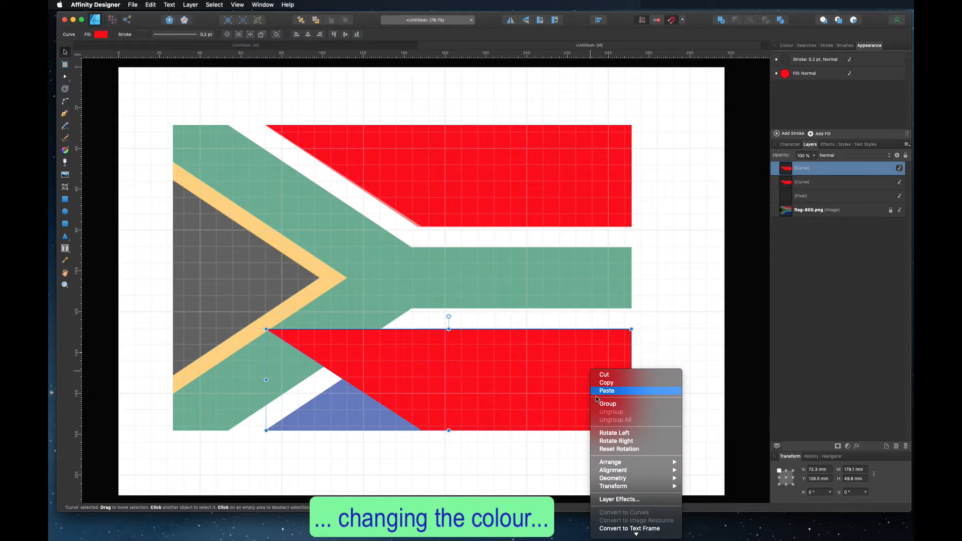
{"action": "mouse_move", "coordinate": [621, 483]}
{"action": "left_click", "coordinate": [707, 510]}
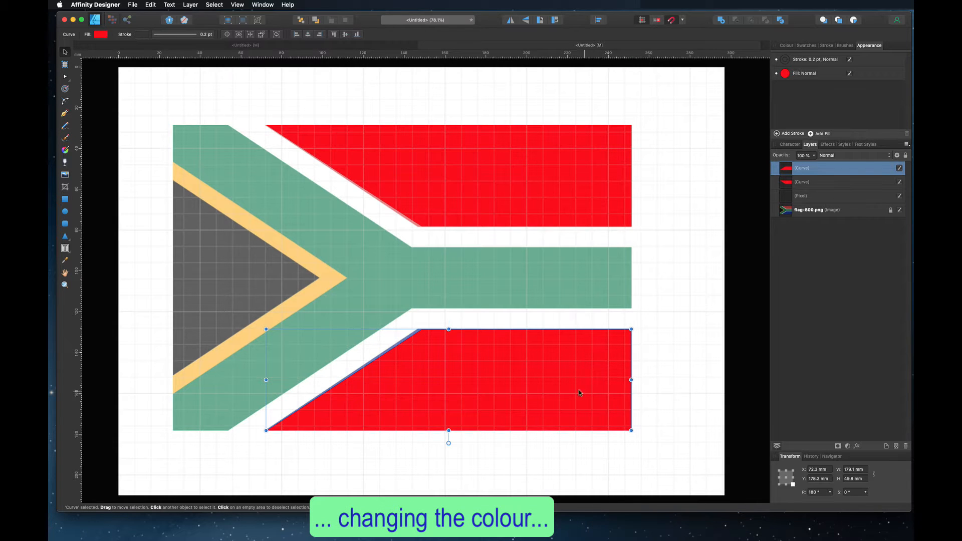
Step: Change the fill of the flipped lower shape to blue and deselect it
{"action": "left_click", "coordinate": [785, 74]}
{"action": "left_click", "coordinate": [767, 121]}
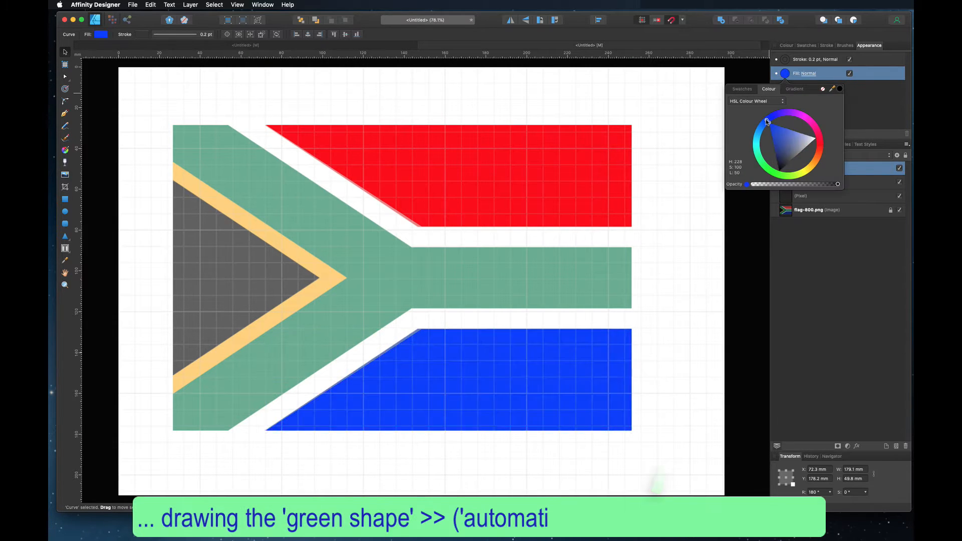
{"action": "left_click", "coordinate": [759, 277]}
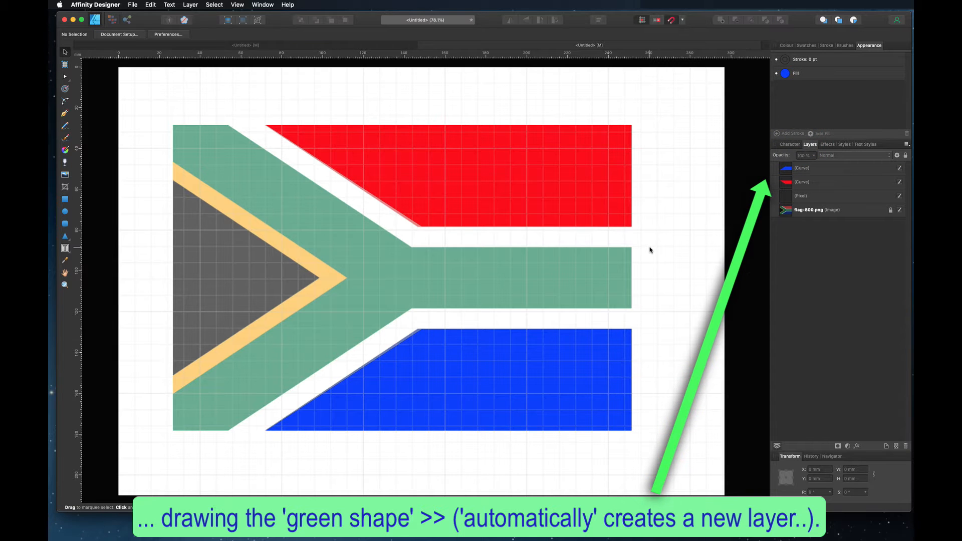
Step: Trace the flag's green area with the Pen tool as a closed shape about 225 mm by 150 mm, including the triangle area
{"action": "key", "text": "p"}
{"action": "left_click", "coordinate": [631, 247]}
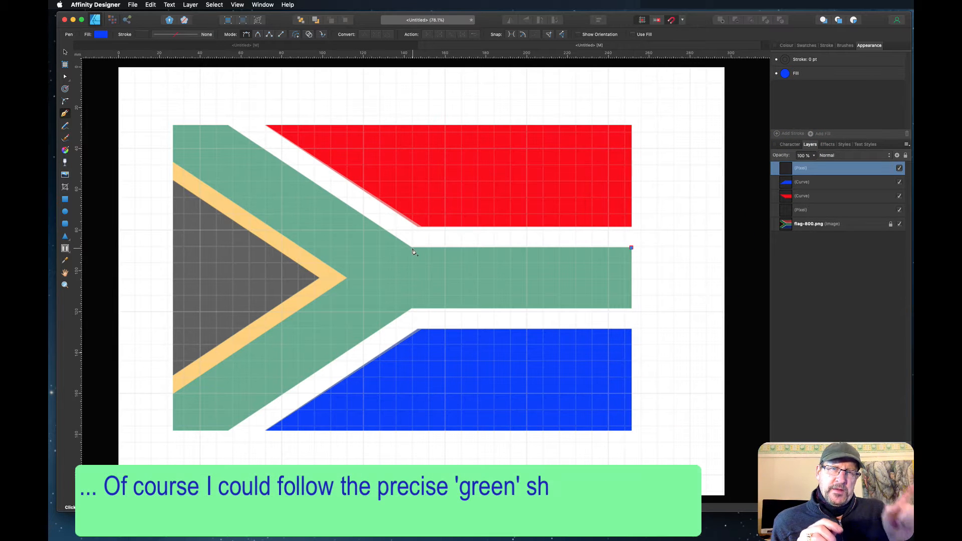
{"action": "left_click", "coordinate": [411, 248]}
{"action": "left_click", "coordinate": [229, 125]}
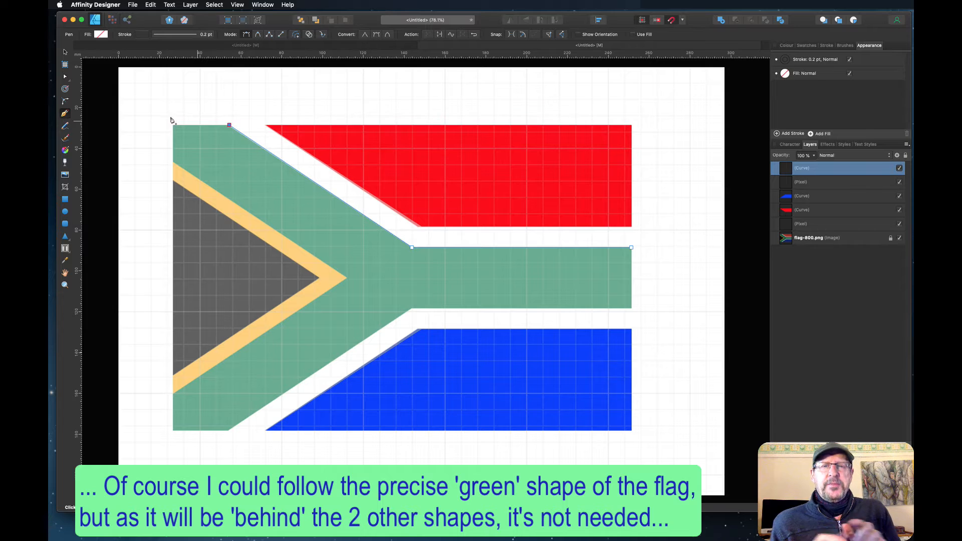
{"action": "left_click", "coordinate": [173, 125]}
{"action": "left_click", "coordinate": [173, 430]}
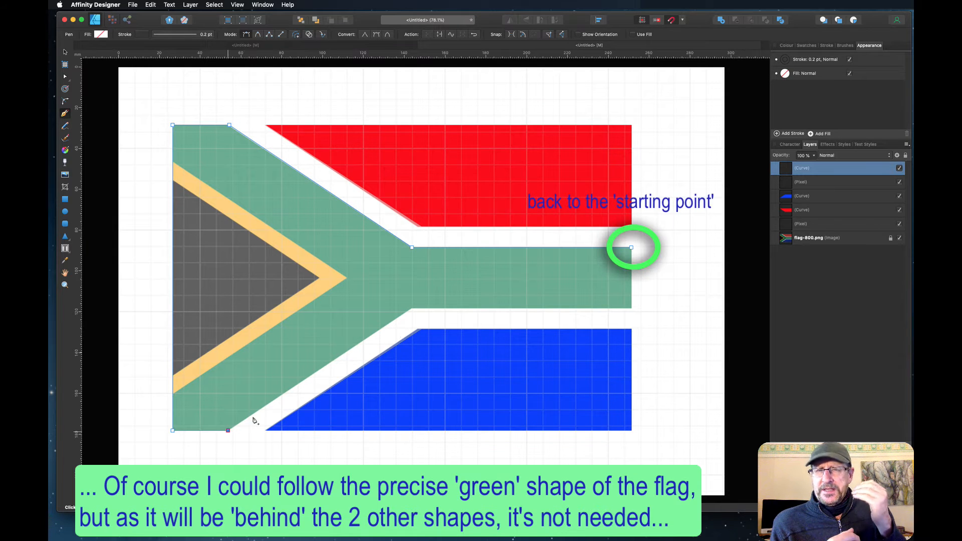
{"action": "left_click", "coordinate": [411, 309]}
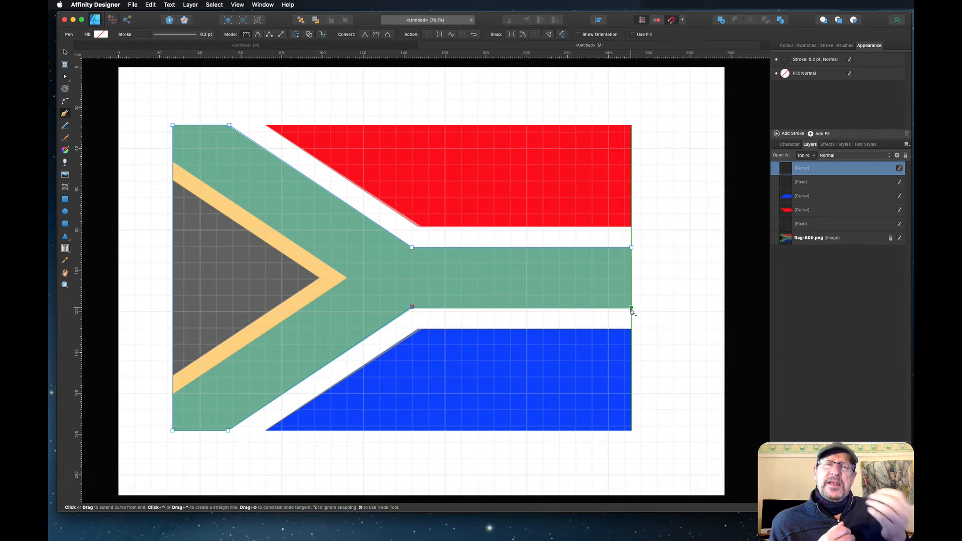
{"action": "left_click", "coordinate": [632, 307]}
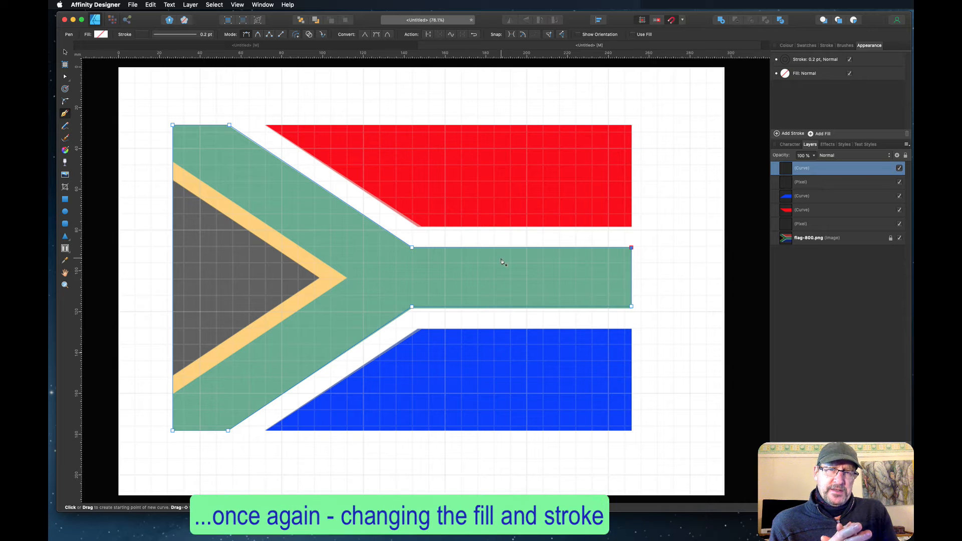
Step: Fill the traced Y-shaped area with green and remove its stroke
{"action": "key", "text": "v"}
{"action": "left_click", "coordinate": [784, 74]}
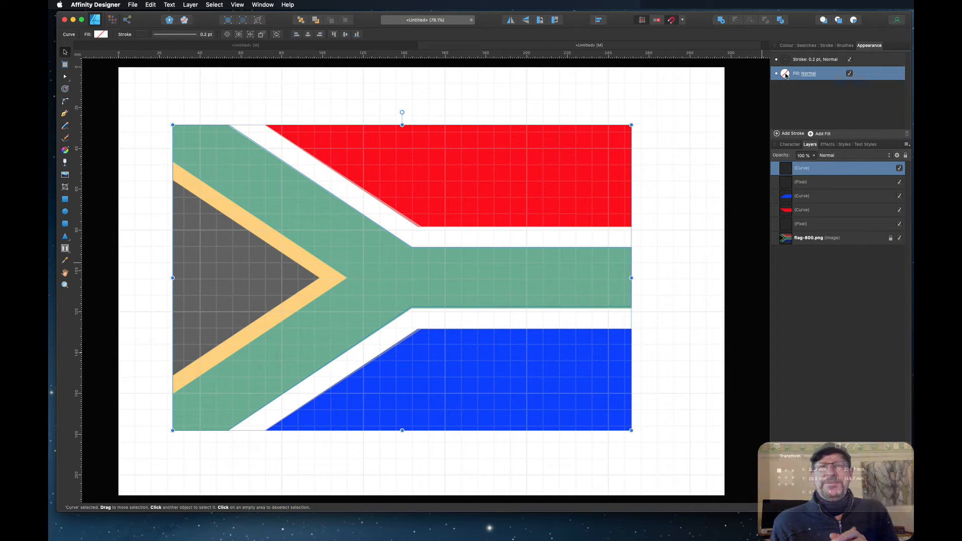
{"action": "left_click", "coordinate": [762, 159]}
{"action": "left_click_drag", "start_coordinate": [745, 163], "coordinate": [779, 163]}
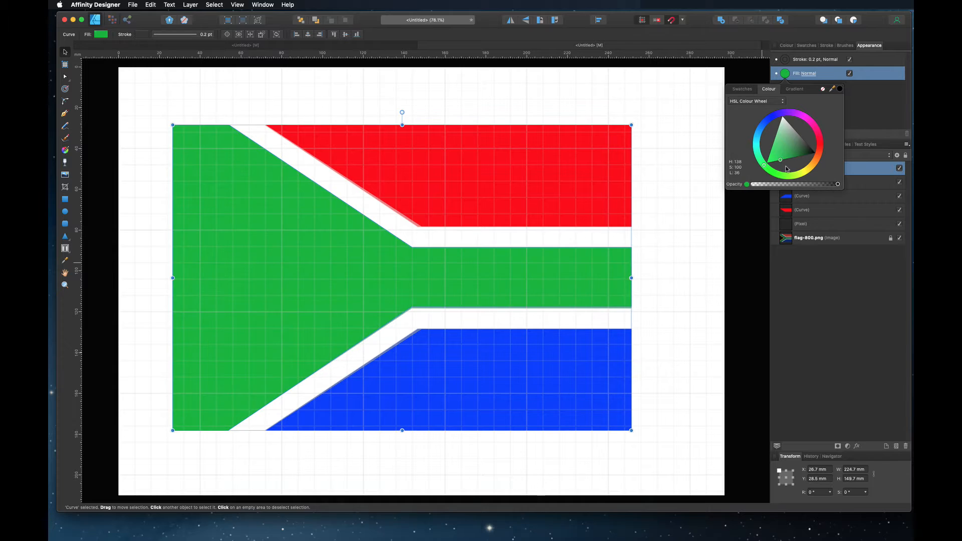
{"action": "left_click", "coordinate": [872, 111]}
{"action": "left_click", "coordinate": [784, 59]}
{"action": "left_click", "coordinate": [817, 237]}
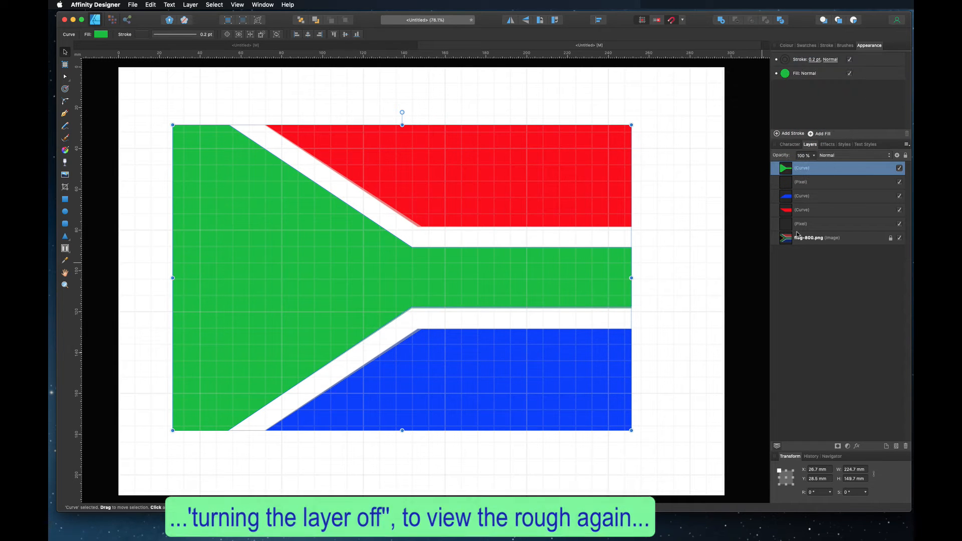
Step: With the green shape hidden, trace the flag's outer yellow triangle on a new pixel layer at about 85 mm by 114 mm
{"action": "left_click", "coordinate": [900, 169]}
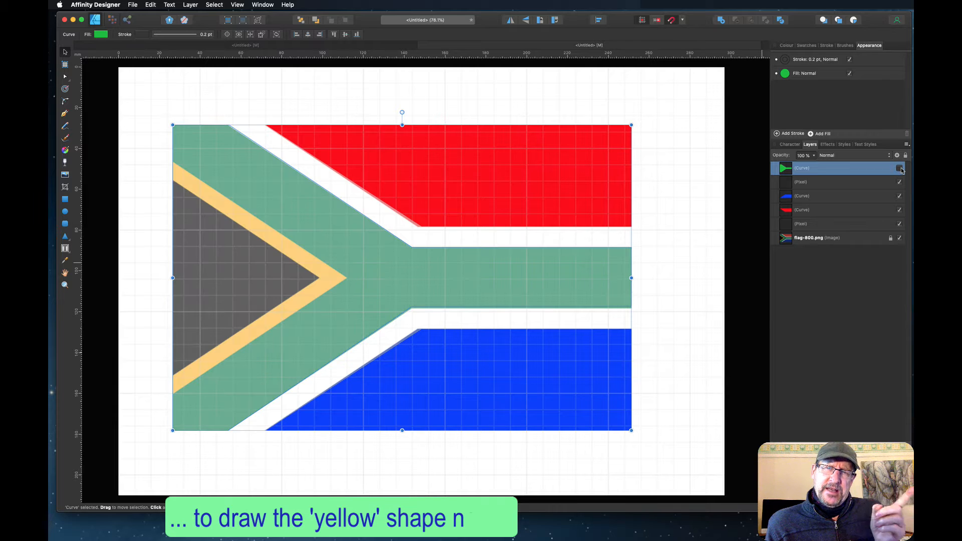
{"action": "left_click", "coordinate": [894, 447]}
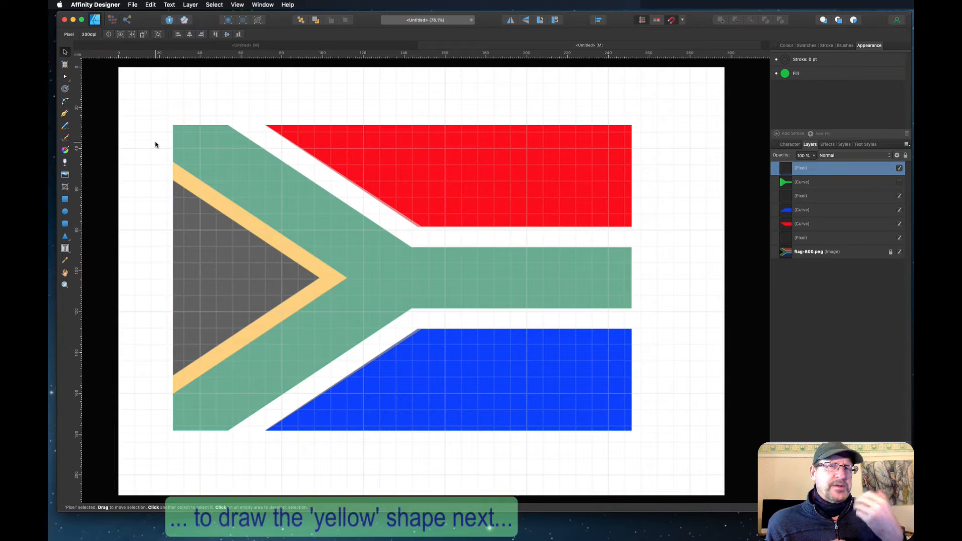
{"action": "left_click", "coordinate": [65, 114]}
{"action": "left_click", "coordinate": [347, 277]}
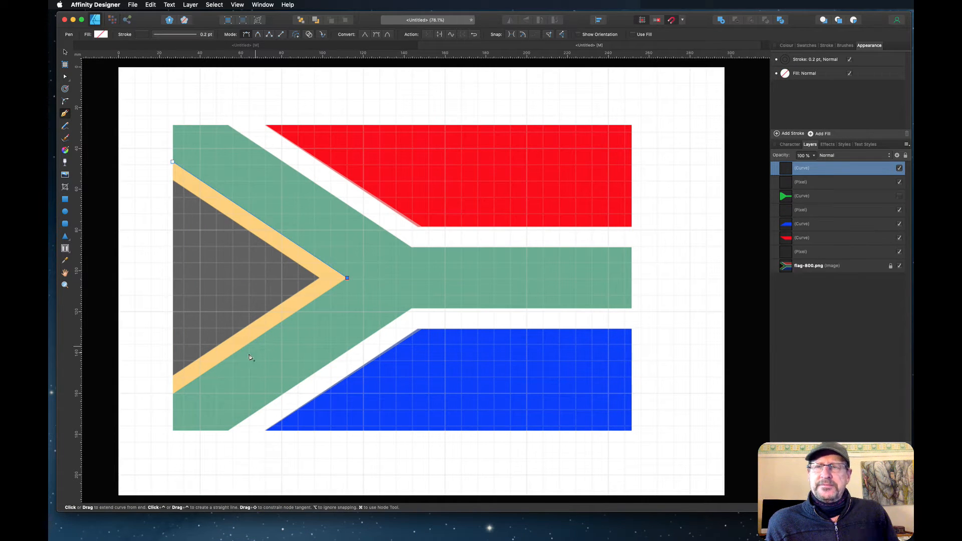
{"action": "left_click", "coordinate": [173, 394]}
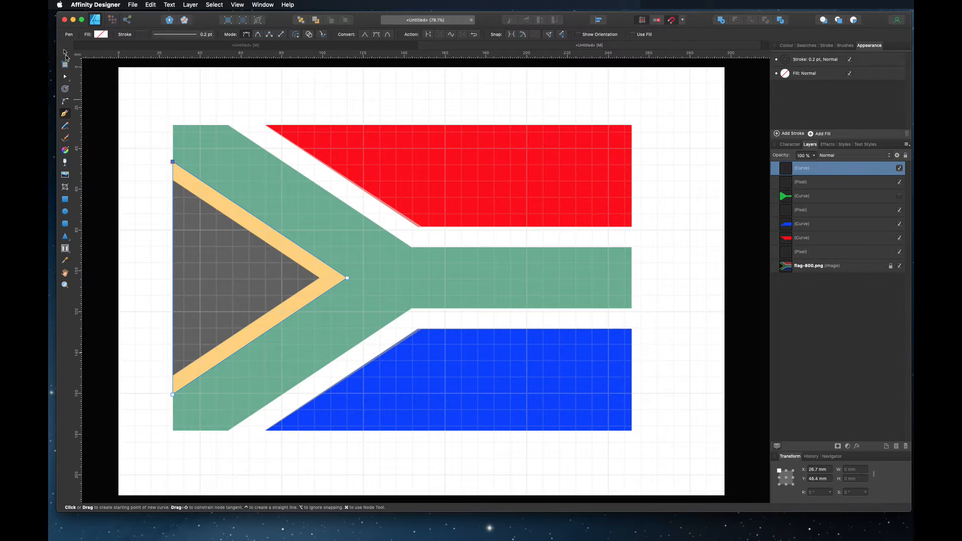
Step: Fill the outer triangle with golden yellow and remove its stroke
{"action": "left_click", "coordinate": [65, 52]}
{"action": "left_click", "coordinate": [786, 74]}
{"action": "left_click_drag", "start_coordinate": [806, 170], "coordinate": [809, 166]}
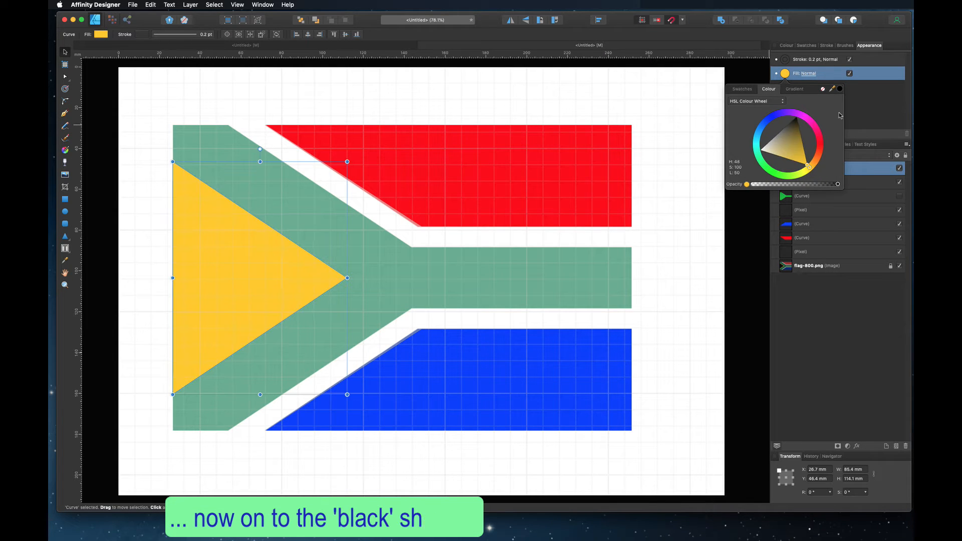
{"action": "left_click", "coordinate": [785, 60]}
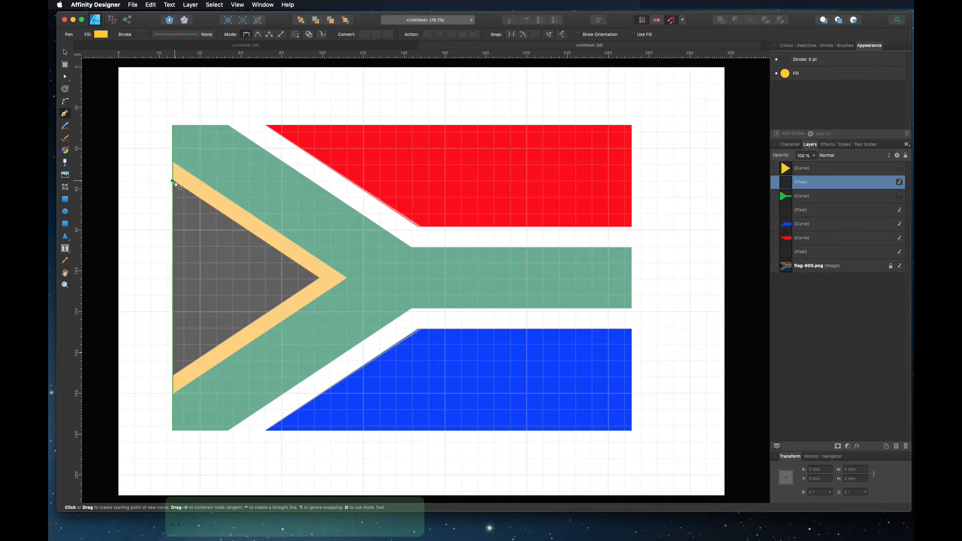
Step: With the yellow triangle hidden, trace the flag's inner black triangle as a closed shape about 71 mm by 96 mm
{"action": "left_click", "coordinate": [173, 180]}
{"action": "left_click", "coordinate": [318, 279]}
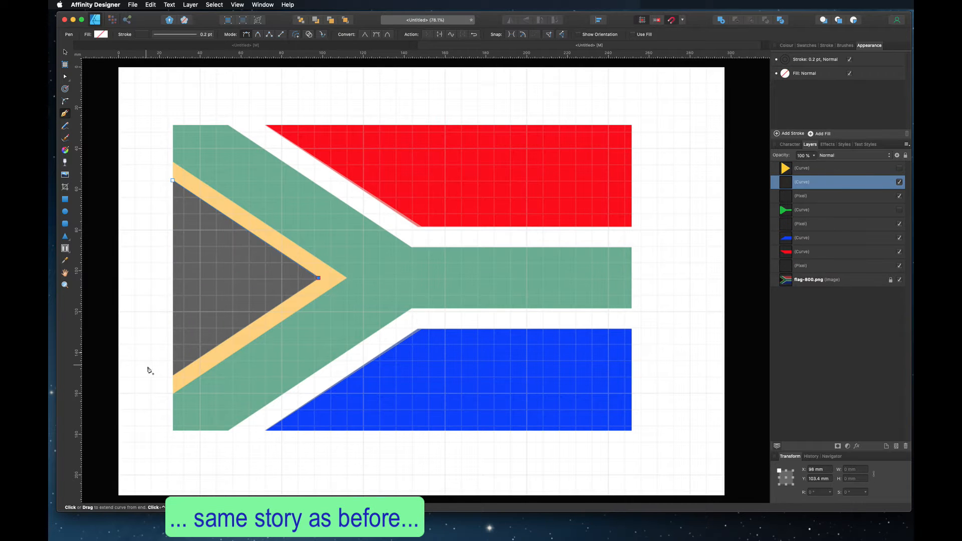
{"action": "left_click", "coordinate": [172, 375]}
{"action": "left_click", "coordinate": [173, 180]}
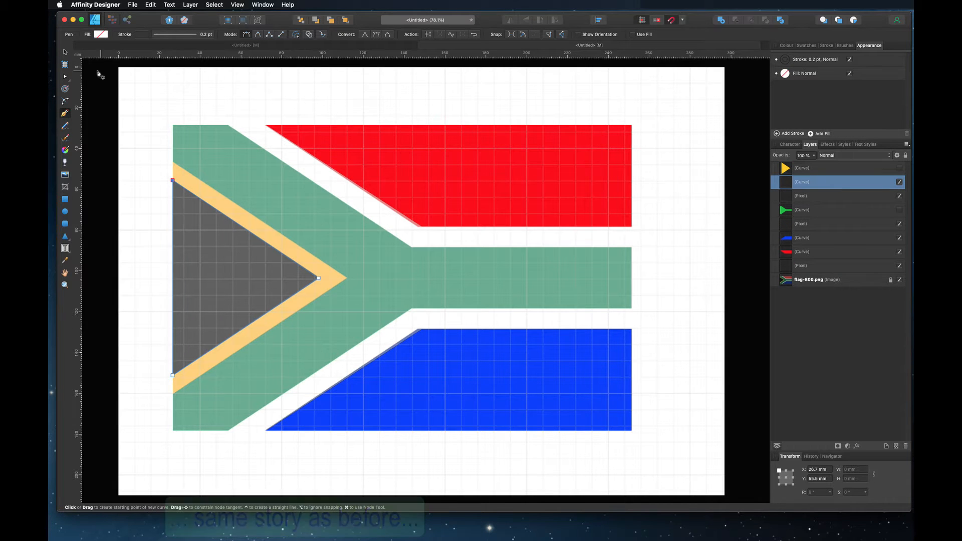
Step: Fill the inner triangle with black and remove its stroke
{"action": "left_click", "coordinate": [65, 52]}
{"action": "left_click", "coordinate": [785, 74]}
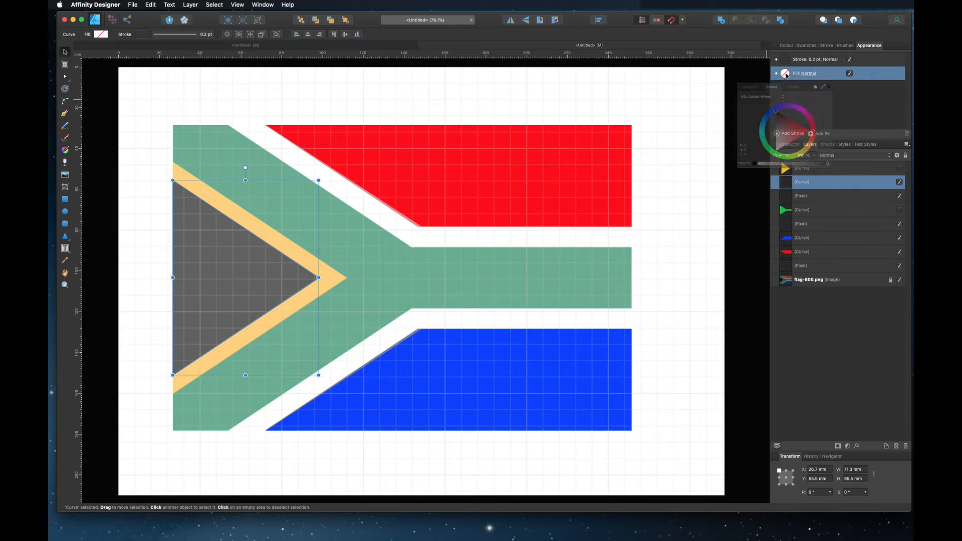
{"action": "left_click", "coordinate": [774, 119]}
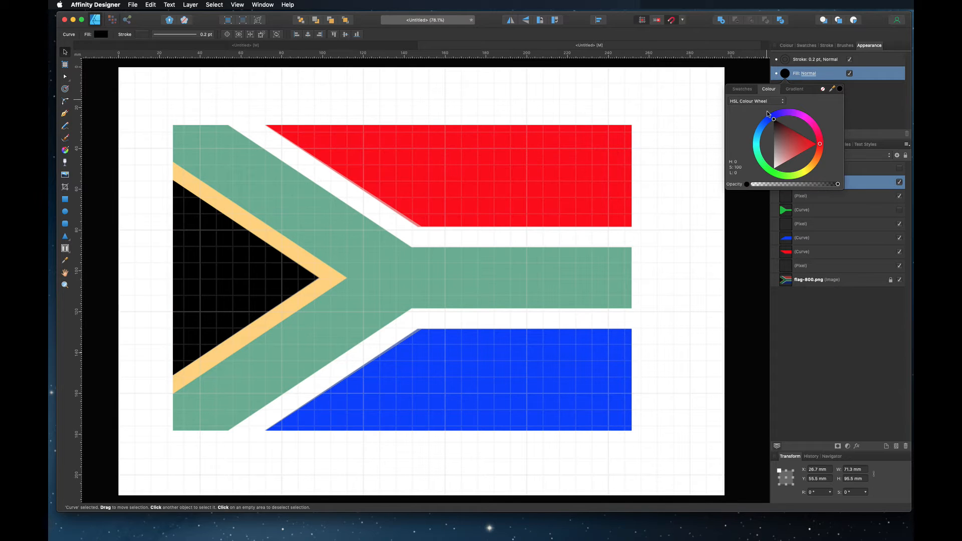
{"action": "left_click", "coordinate": [785, 59]}
{"action": "left_click", "coordinate": [846, 120]}
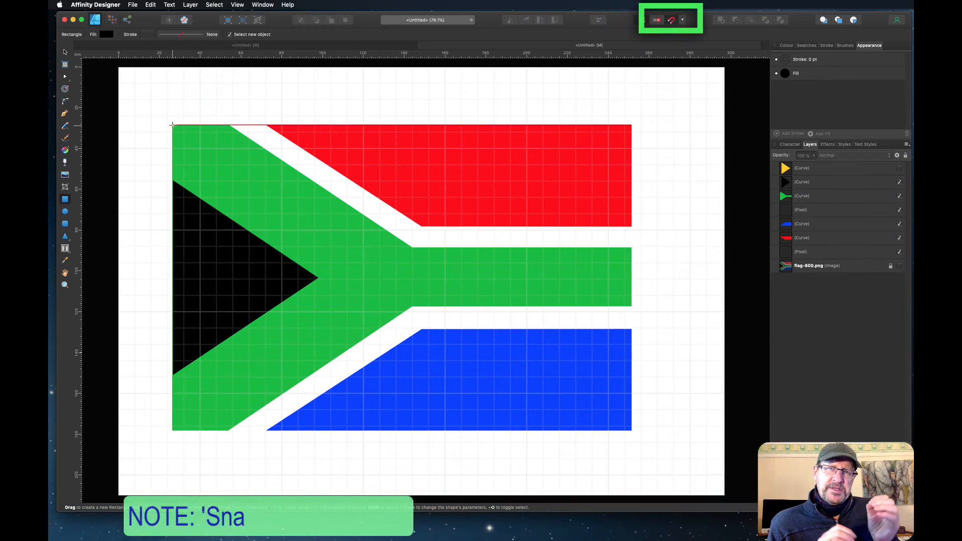
Step: Draw a white-filled rectangle about 225 mm by 150 mm over the whole flag and name its layer "white"
{"action": "left_click_drag", "start_coordinate": [173, 125], "coordinate": [631, 431]}
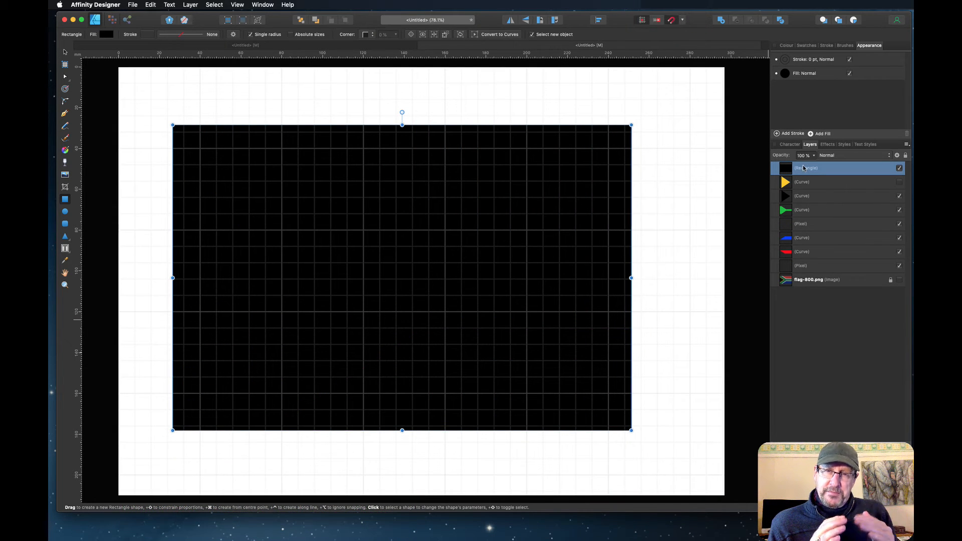
{"action": "type", "text": "white"}
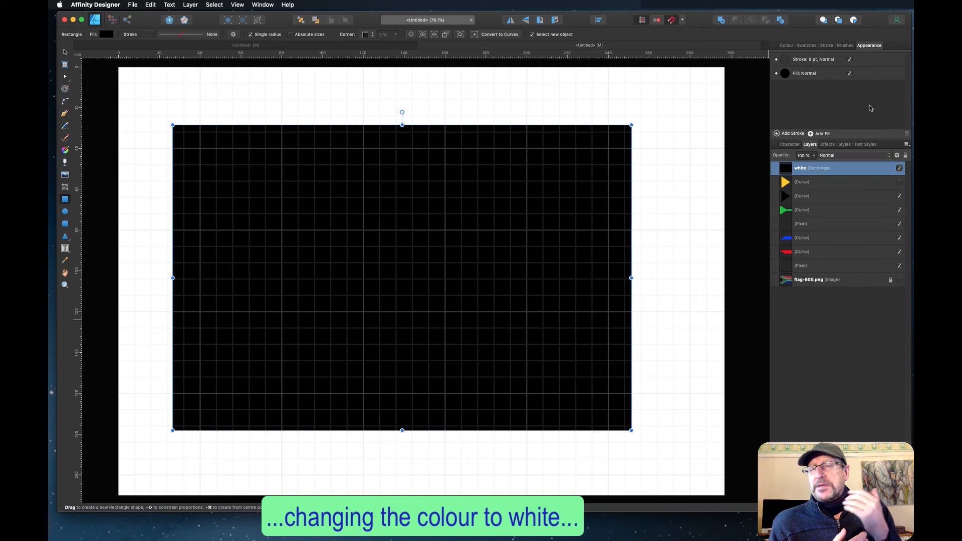
{"action": "left_click", "coordinate": [786, 74]}
{"action": "left_click", "coordinate": [775, 168]}
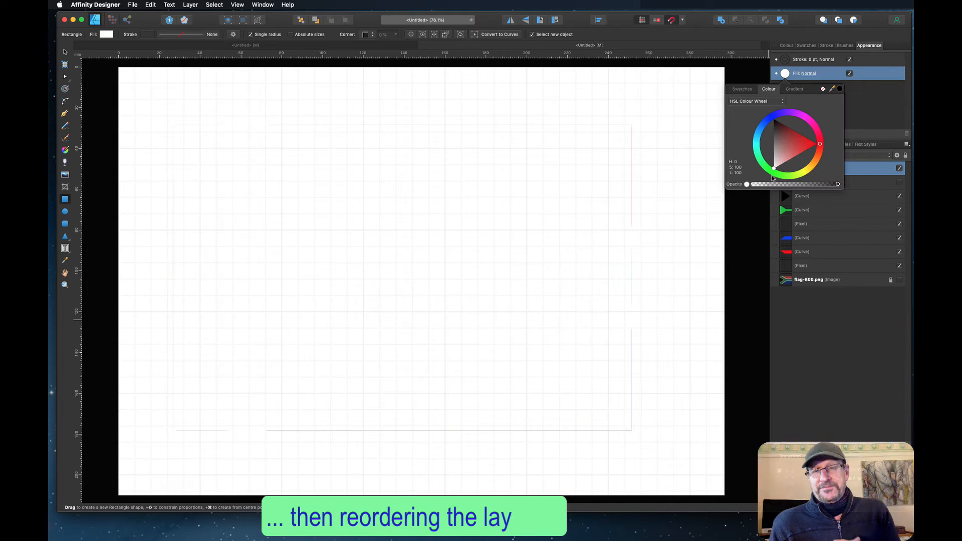
{"action": "left_click", "coordinate": [850, 310]}
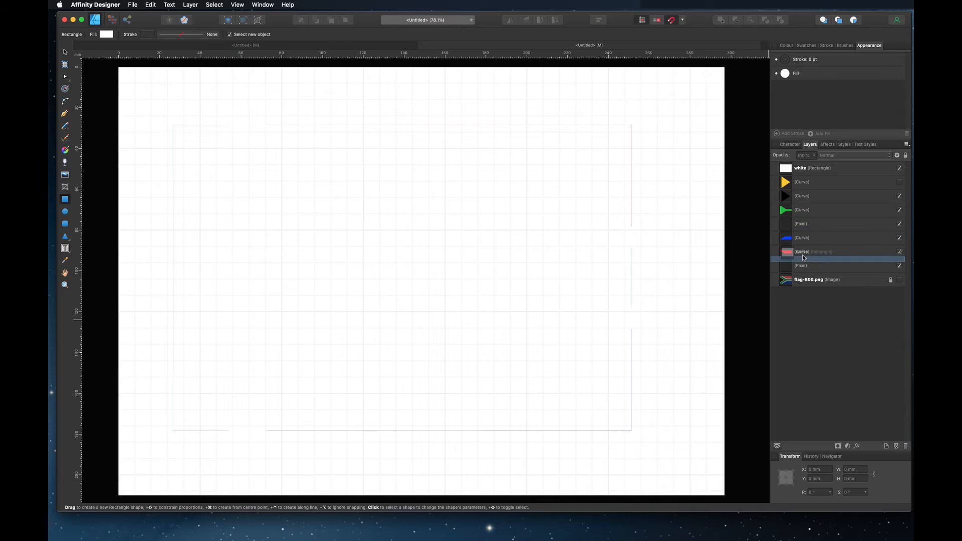
Step: Move the white rectangle beneath the coloured flag shapes and group the flag layers with the yellow triangle shown under the black one
{"action": "left_click_drag", "start_coordinate": [803, 257], "coordinate": [804, 259]}
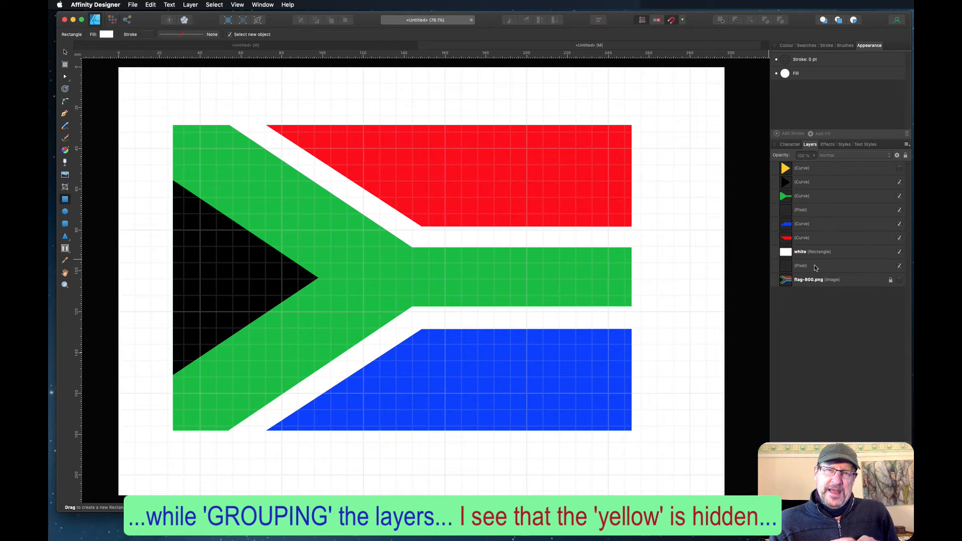
{"action": "left_click", "coordinate": [815, 255]}
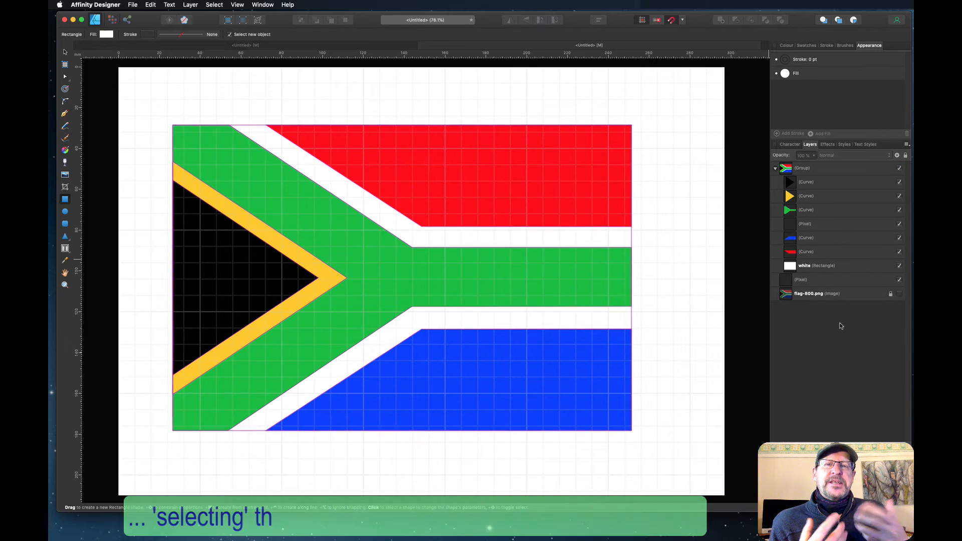
Step: Copy the flag group into the logo document, place it beneath the border layer and resize it to cover the border, about 153.8 mm high
{"action": "left_click", "coordinate": [788, 168]}
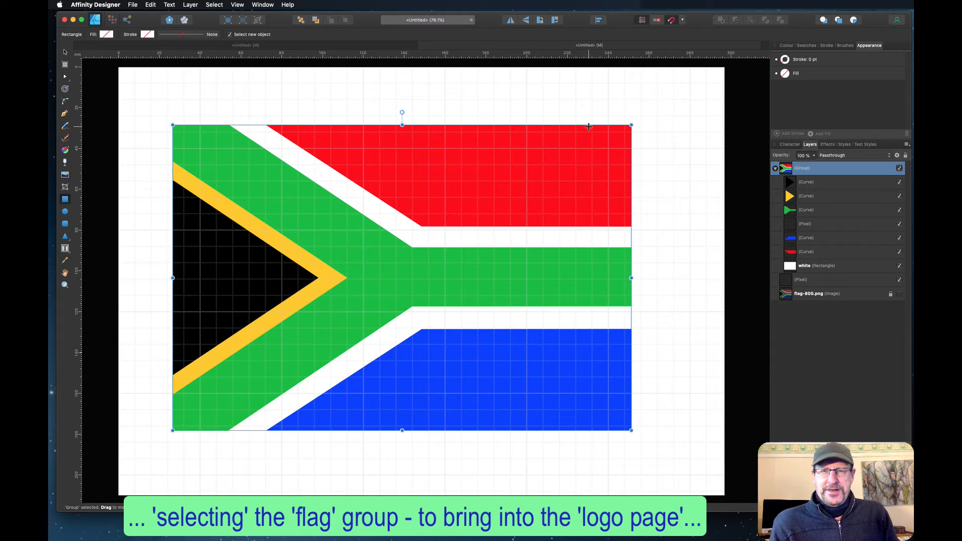
{"action": "left_click", "coordinate": [303, 46]}
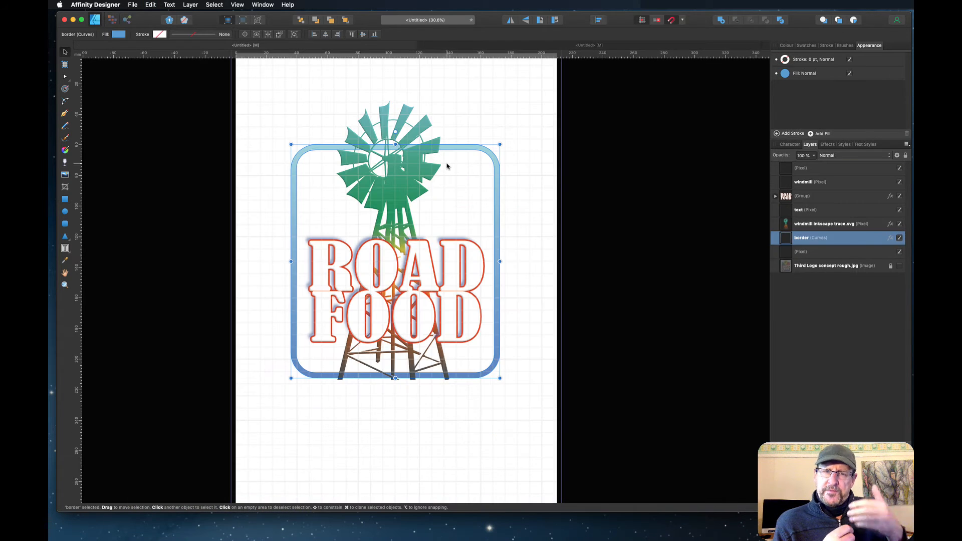
{"action": "key", "text": "super+v"}
{"action": "left_click_drag", "start_coordinate": [513, 146], "coordinate": [506, 196]}
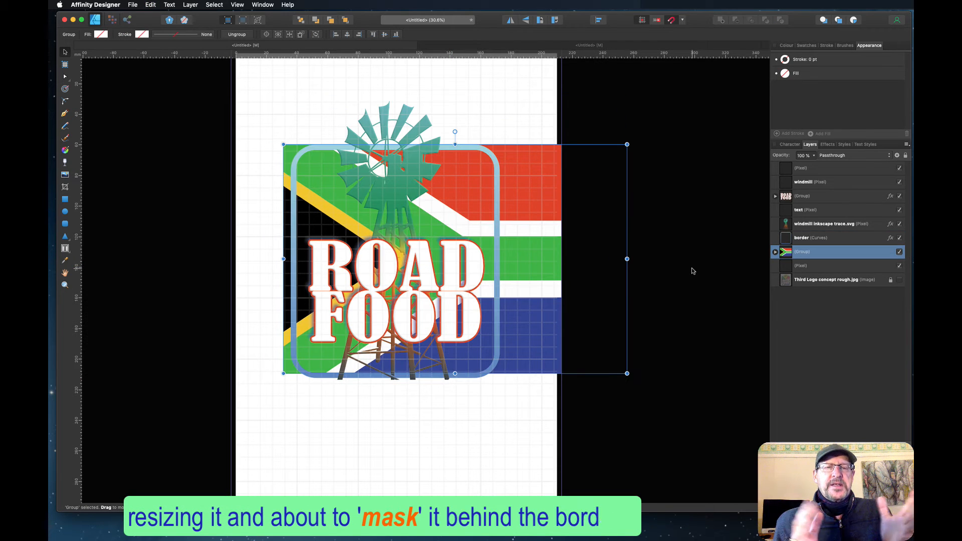
{"action": "left_click_drag", "start_coordinate": [587, 261], "coordinate": [505, 265]}
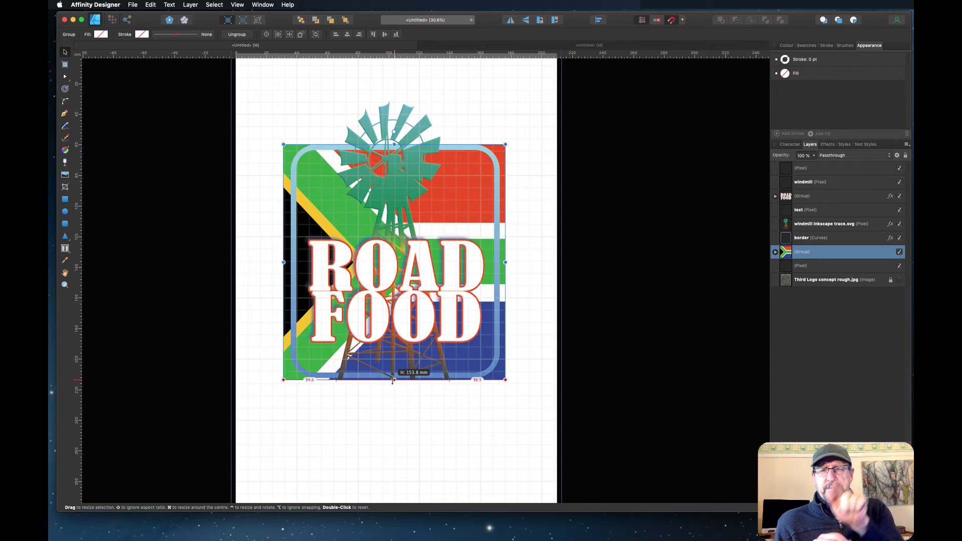
Step: Draw a rounded rectangle about 136.6 mm by 153.8 mm matching the border's outline, with its corners set to 12%
{"action": "key", "text": "m"}
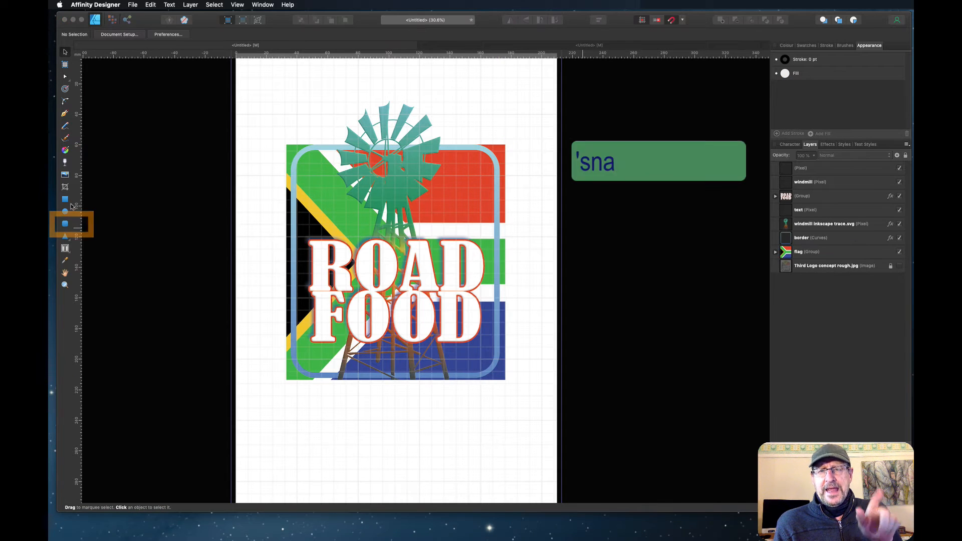
{"action": "left_click_drag", "start_coordinate": [295, 149], "coordinate": [496, 380]}
{"action": "left_click_drag", "start_coordinate": [496, 265], "coordinate": [500, 265]}
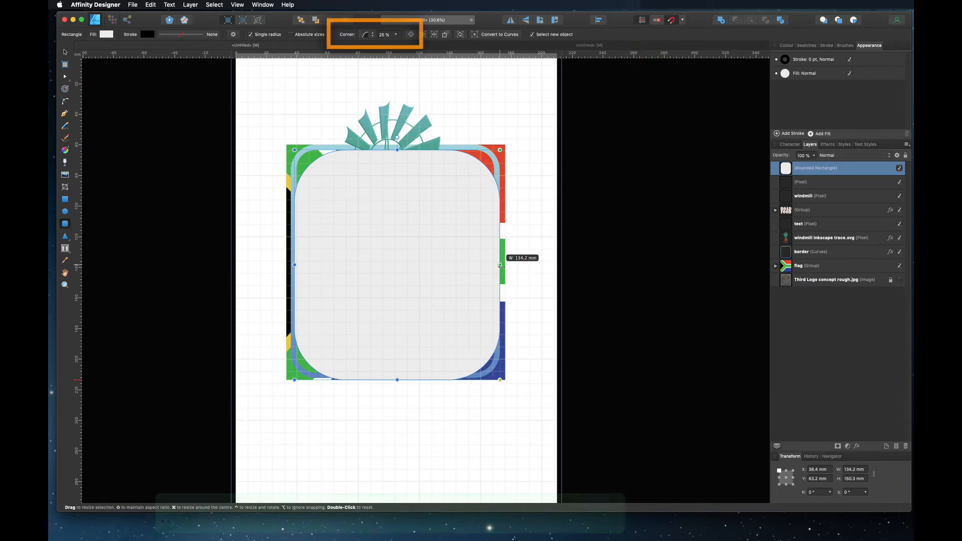
{"action": "left_click_drag", "start_coordinate": [295, 265], "coordinate": [290, 266]}
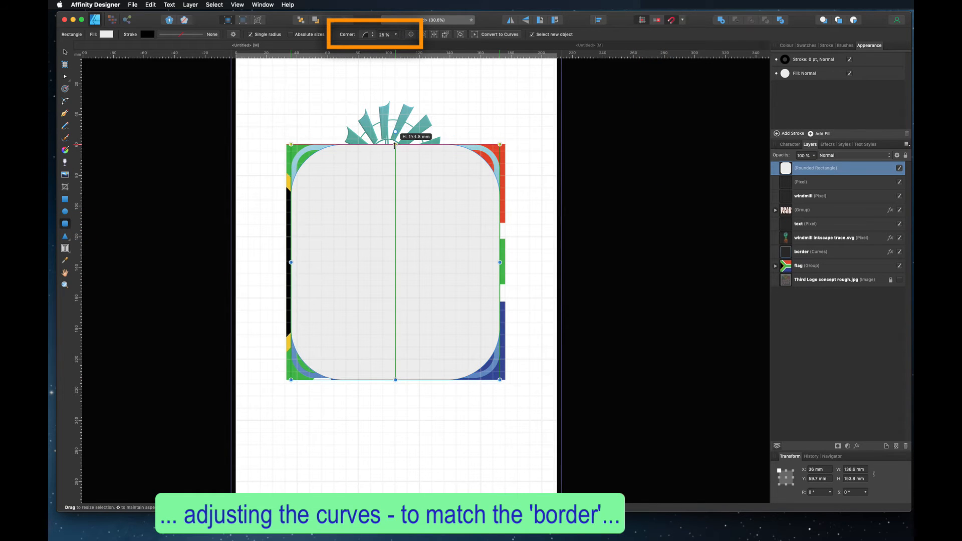
{"action": "left_click_drag", "start_coordinate": [306, 158], "coordinate": [299, 155]}
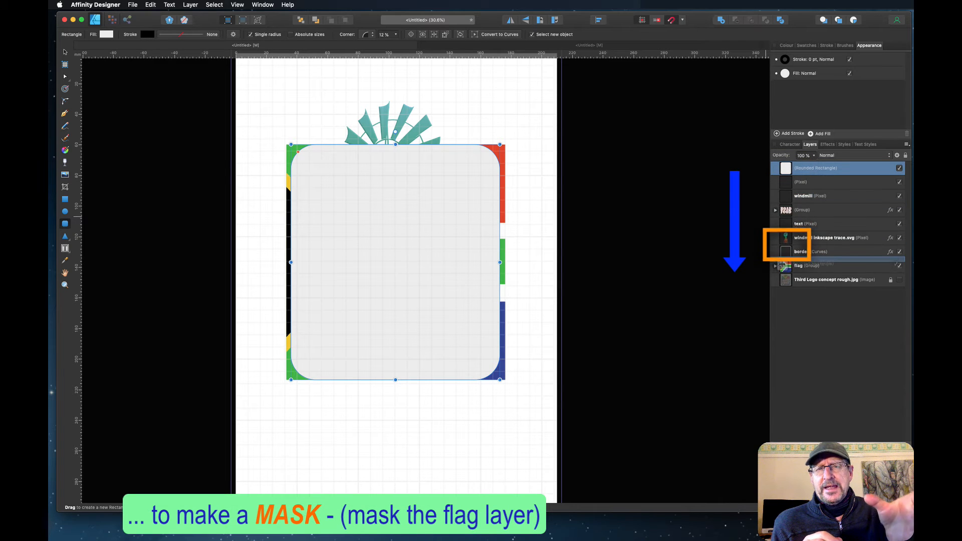
Step: Apply the rounded rectangle as a mask on the flag group and shrink it to about 133 mm by 149 mm inside the border
{"action": "left_click_drag", "start_coordinate": [782, 264], "coordinate": [786, 268]}
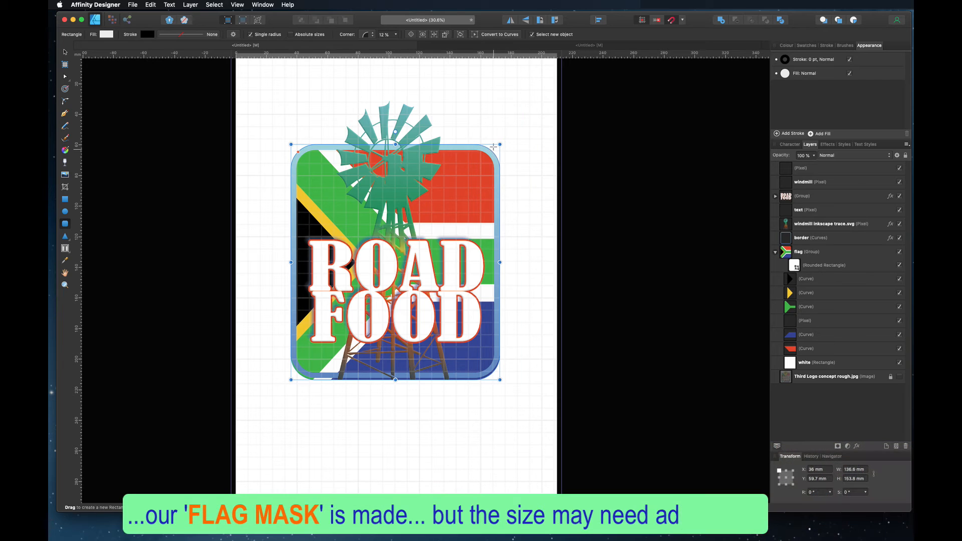
{"action": "left_click_drag", "start_coordinate": [496, 147], "coordinate": [498, 146]}
{"action": "left_click_drag", "start_coordinate": [396, 379], "coordinate": [396, 376]}
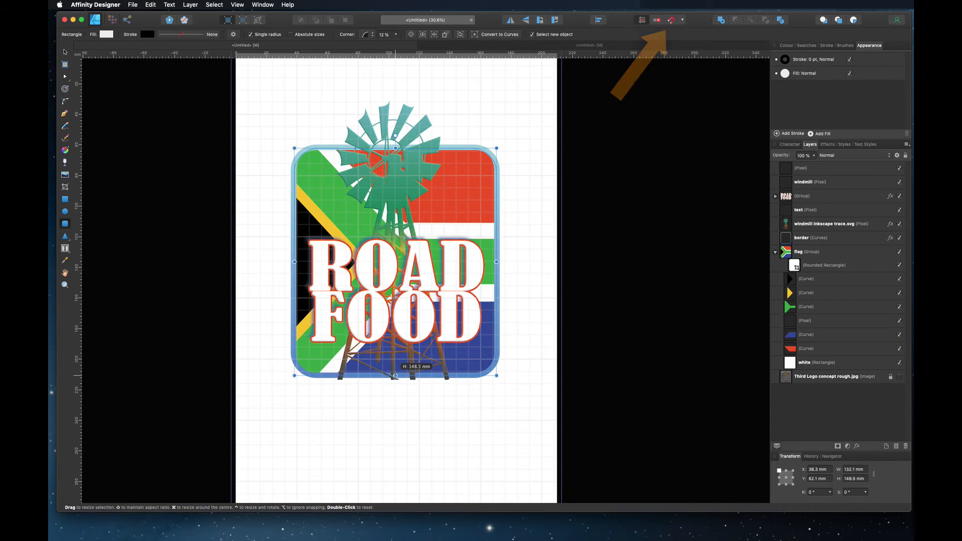
{"action": "left_click_drag", "start_coordinate": [497, 260], "coordinate": [498, 262]}
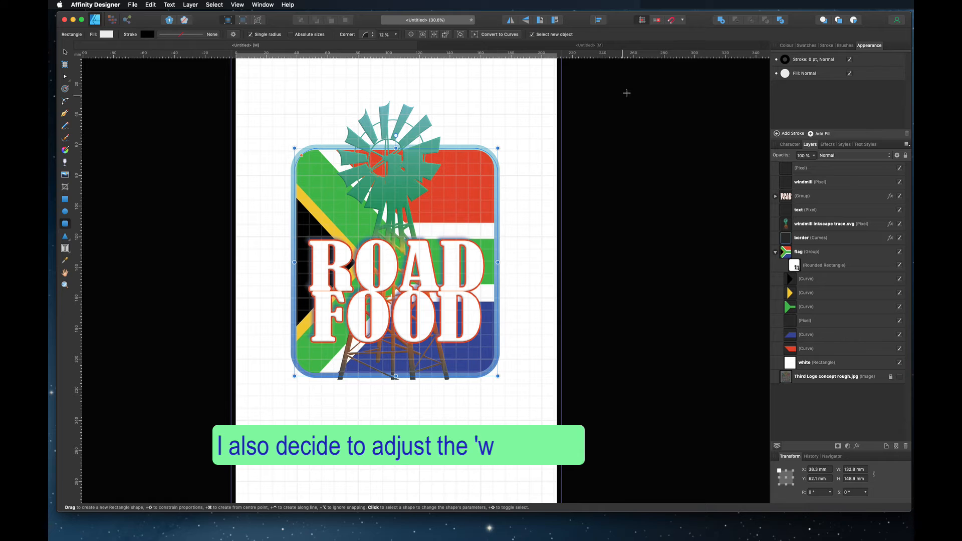
Step: Add an outer shadow to the windmill with 51% opacity, about 13 px radius, 0.5 px offset, 32% intensity and a 28° angle
{"action": "key", "text": "v"}
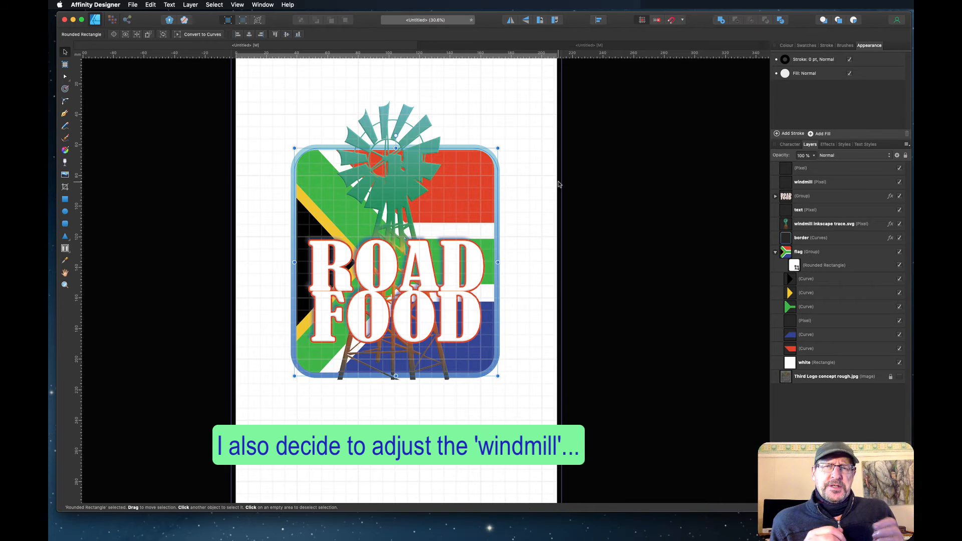
{"action": "left_click", "coordinate": [559, 181]}
{"action": "left_click", "coordinate": [890, 224]}
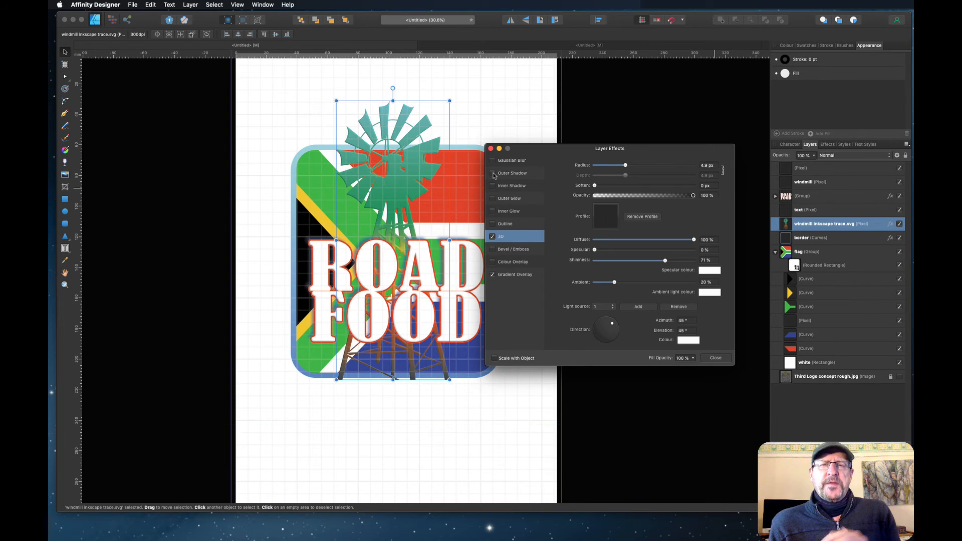
{"action": "left_click", "coordinate": [513, 173]}
{"action": "left_click_drag", "start_coordinate": [644, 176], "coordinate": [617, 186]}
{"action": "mouse_move", "coordinate": [594, 196]}
{"action": "left_mouse_down"}
{"action": "mouse_move", "coordinate": [630, 199]}
{"action": "mouse_move", "coordinate": [606, 207]}
{"action": "left_mouse_up"}
{"action": "left_click_drag", "start_coordinate": [612, 245], "coordinate": [599, 230]}
{"action": "mouse_move", "coordinate": [617, 186]}
{"action": "left_mouse_down"}
{"action": "mouse_move", "coordinate": [642, 205]}
{"action": "mouse_move", "coordinate": [594, 216]}
{"action": "mouse_move", "coordinate": [605, 227]}
{"action": "mouse_move", "coordinate": [614, 199]}
{"action": "mouse_move", "coordinate": [607, 200]}
{"action": "left_mouse_up"}
{"action": "left_click_drag", "start_coordinate": [606, 228], "coordinate": [642, 188]}
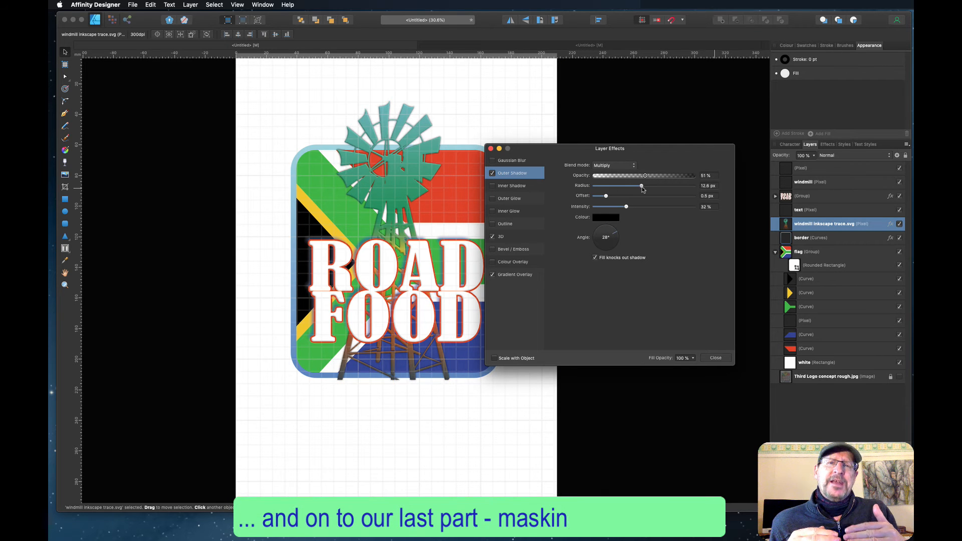
Step: Increase the specular lighting of the windmill's 3D effect and edit its specular colour
{"action": "left_click", "coordinate": [515, 274]}
{"action": "left_click", "coordinate": [501, 236]}
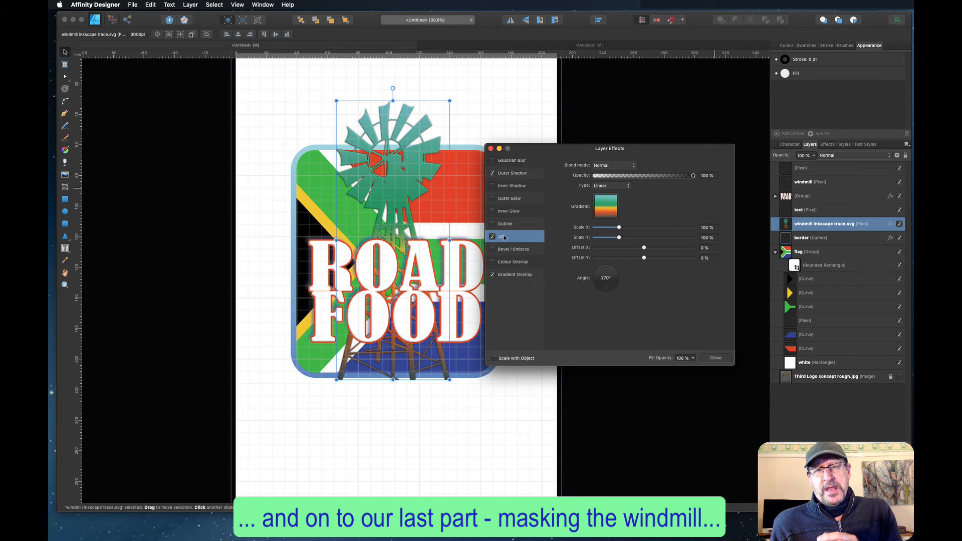
{"action": "left_click_drag", "start_coordinate": [647, 250], "coordinate": [671, 250]}
{"action": "left_click", "coordinate": [710, 270]}
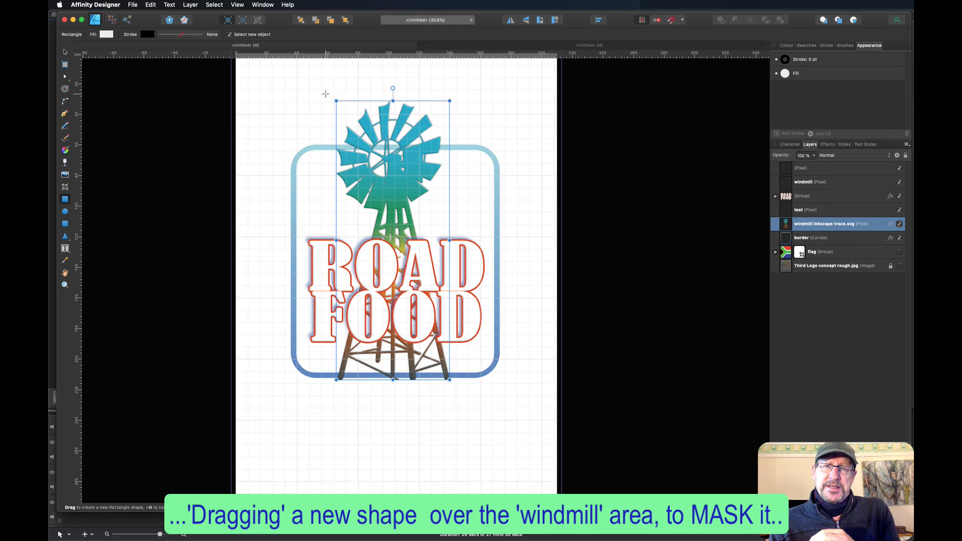
Step: Mask the windmill with a rectangle about 87 mm wide and shorten it to about 182 mm high to hide the tower's feet
{"action": "left_click_drag", "start_coordinate": [325, 93], "coordinate": [459, 376]}
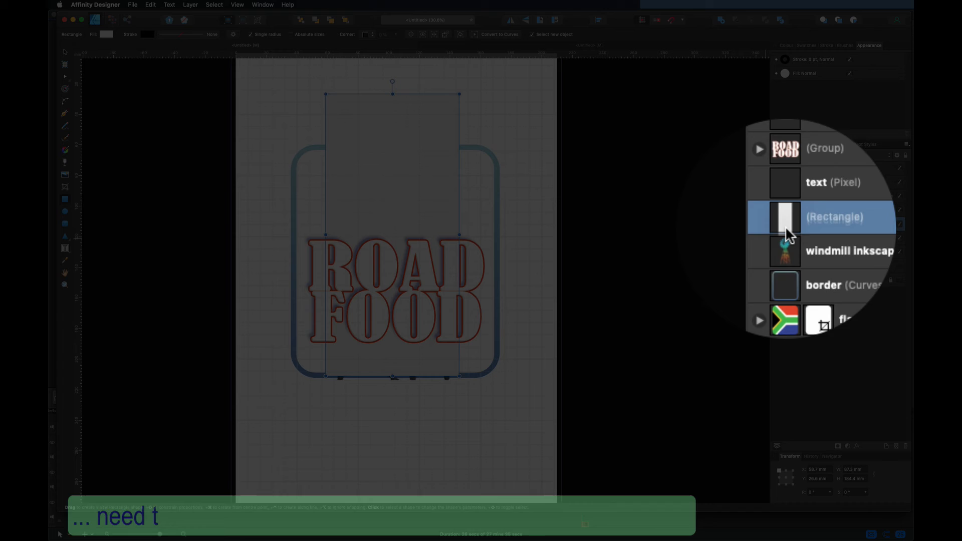
{"action": "left_click_drag", "start_coordinate": [785, 227], "coordinate": [786, 236]}
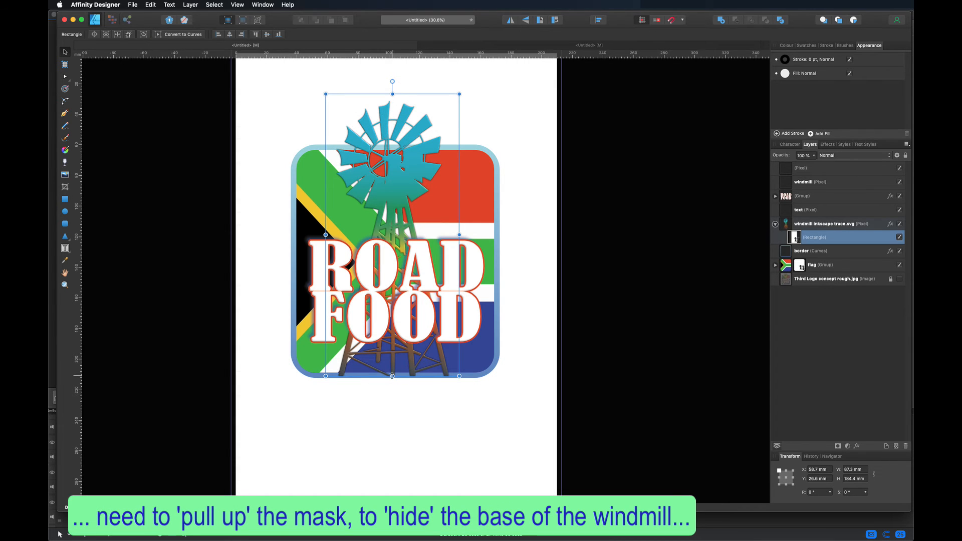
{"action": "left_click_drag", "start_coordinate": [393, 376], "coordinate": [392, 373]}
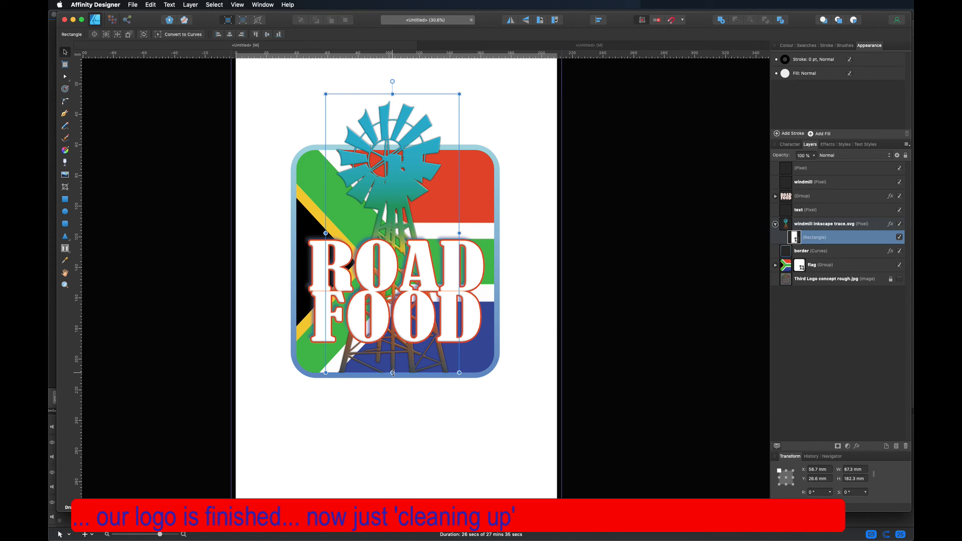
{"action": "left_click", "coordinate": [642, 295]}
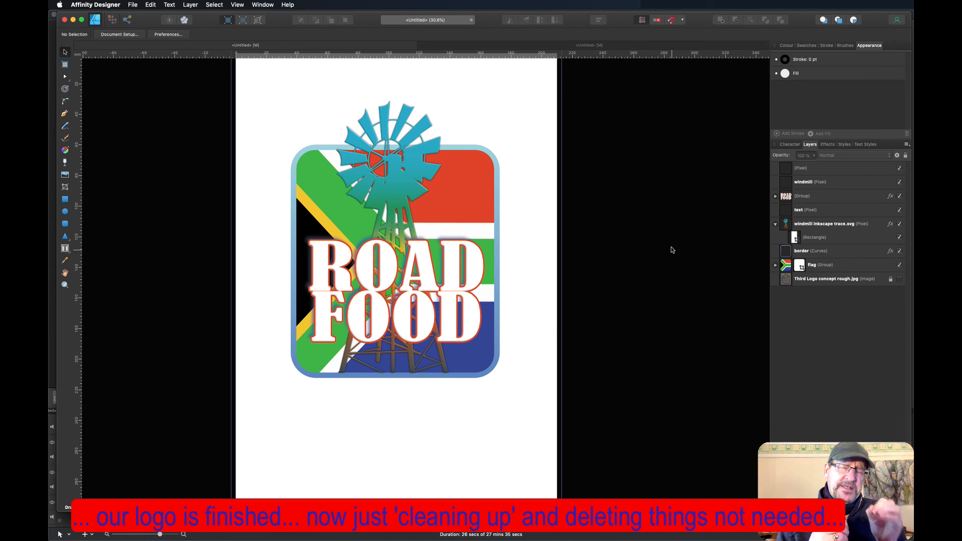
Step: Collapse the windmill layer and delete the unneeded pixel layers: the unnamed one, "windmill" and "text"
{"action": "left_click", "coordinate": [776, 226]}
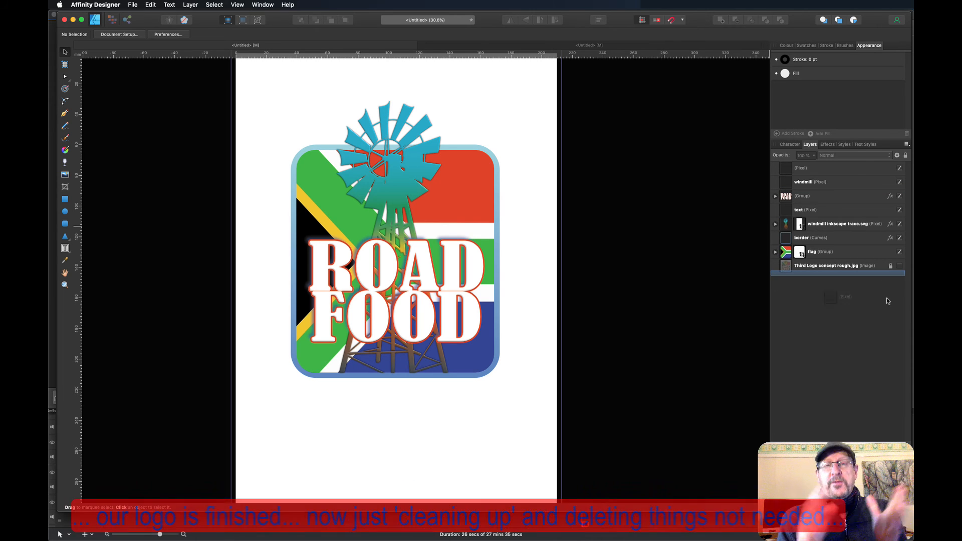
{"action": "left_click", "coordinate": [860, 168]}
{"action": "key", "text": "Delete"}
{"action": "key", "text": "Delete"}
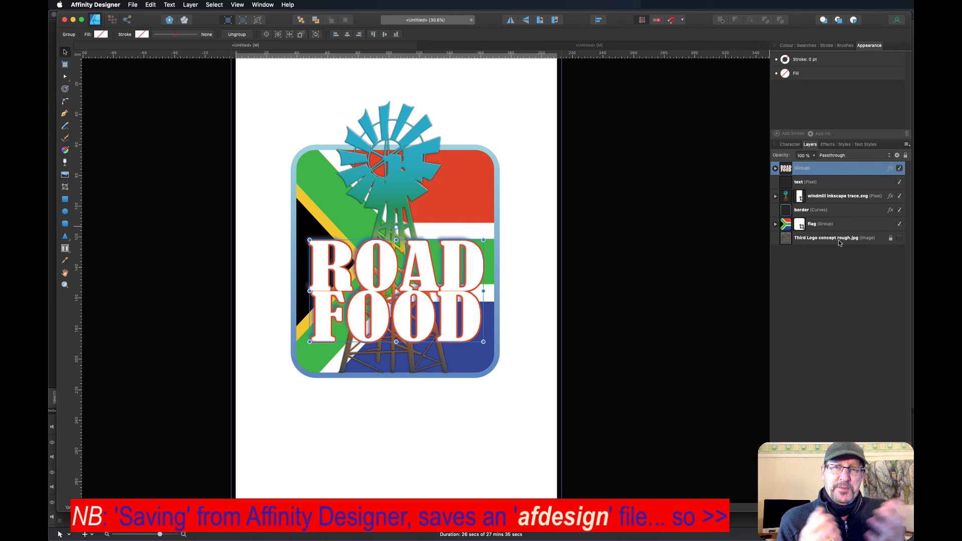
{"action": "left_click", "coordinate": [900, 183]}
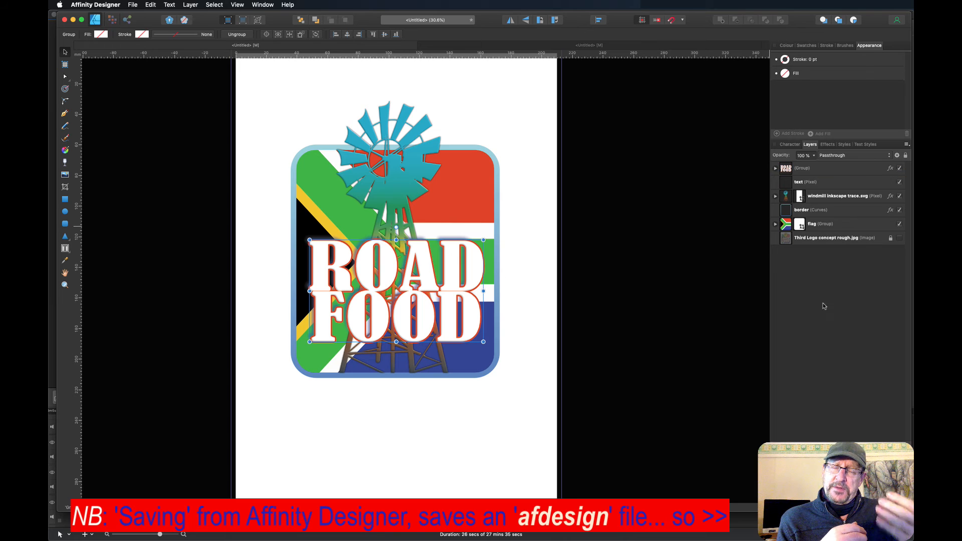
{"action": "key", "text": "Delete"}
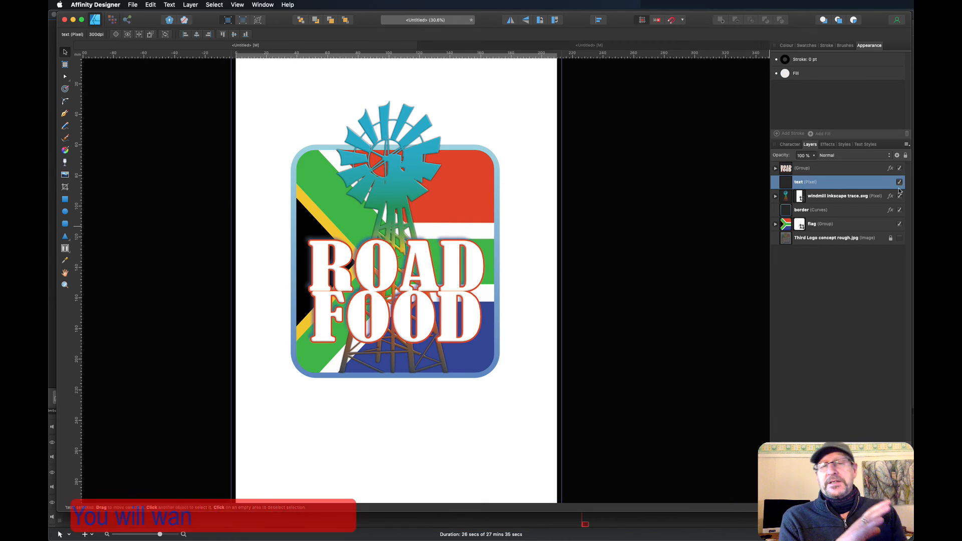
Step: Save the document as "logo" and open the export settings for the SVG and EPS formats
{"action": "left_click", "coordinate": [133, 5]}
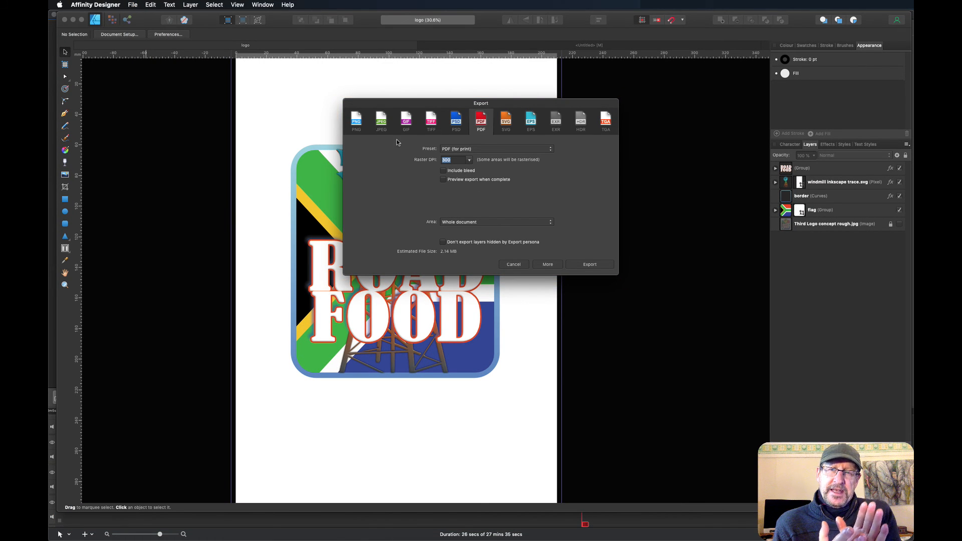
{"action": "left_click", "coordinate": [506, 118]}
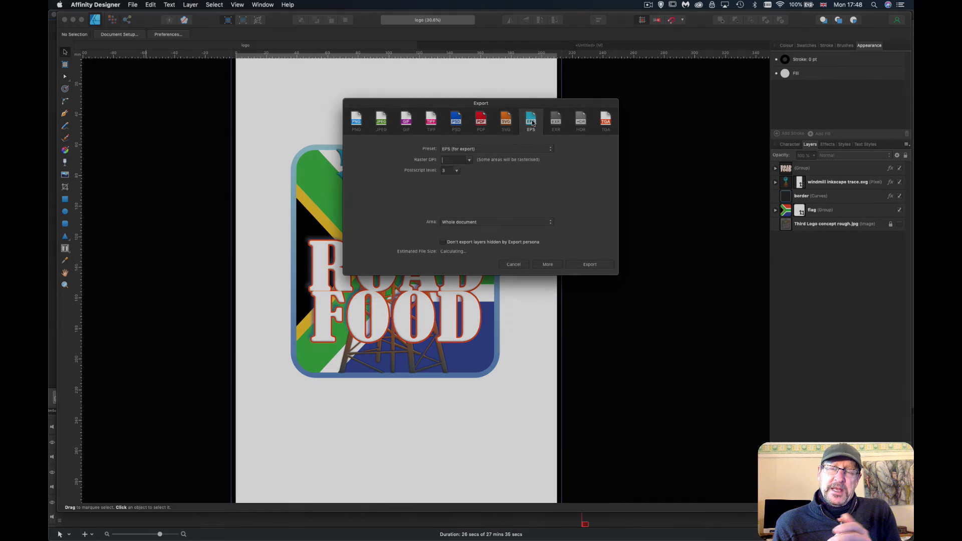